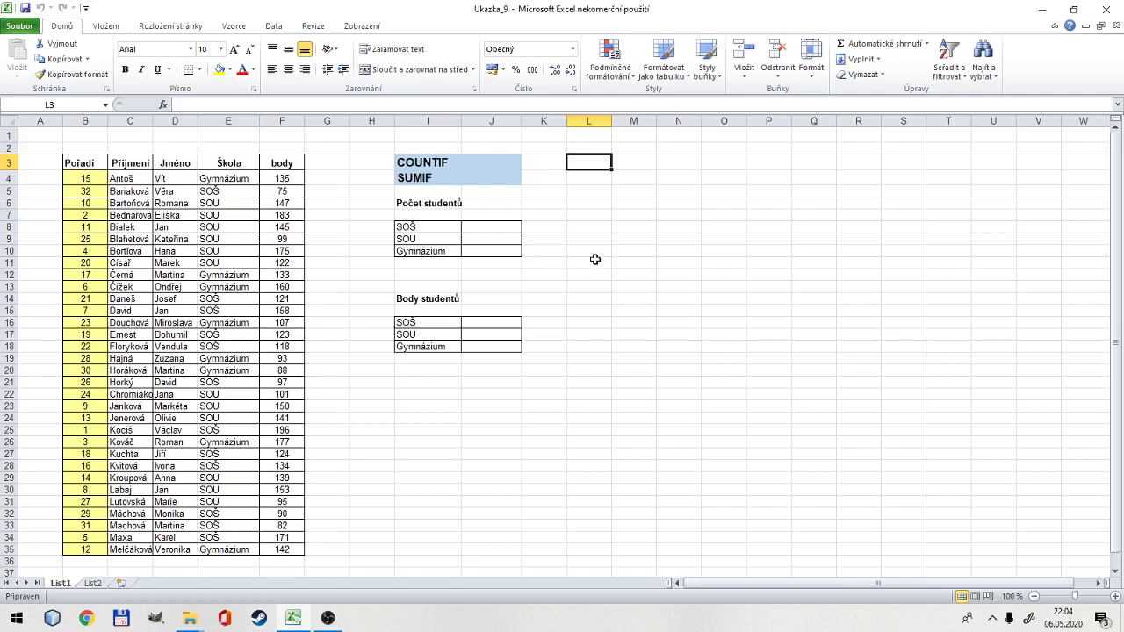
Select cell J8 for the SOŠ student count.
{"action": "left_click", "coordinate": [595, 261]}
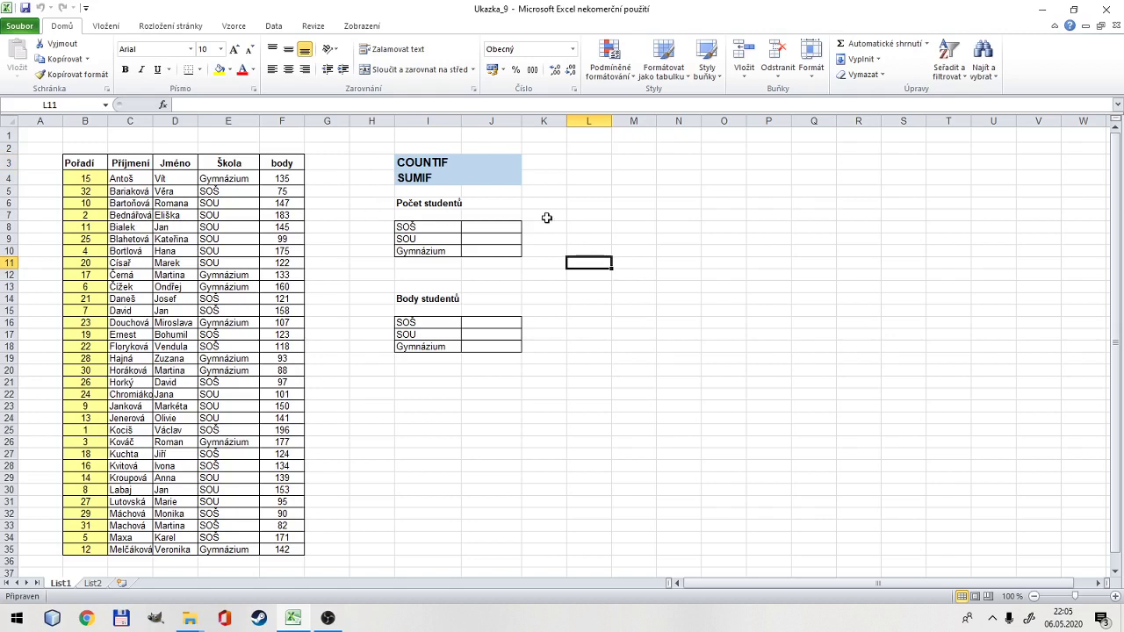
{"action": "left_click", "coordinate": [509, 227]}
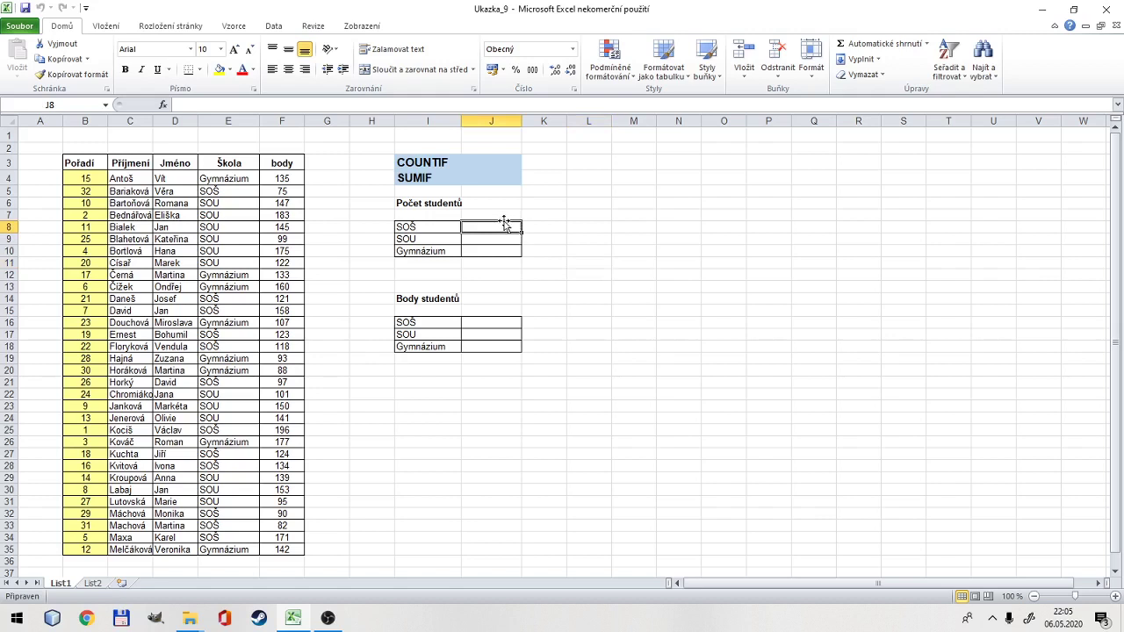
Start a function in J8 and switch the function category to Vše (all functions).
{"action": "left_click", "coordinate": [163, 104]}
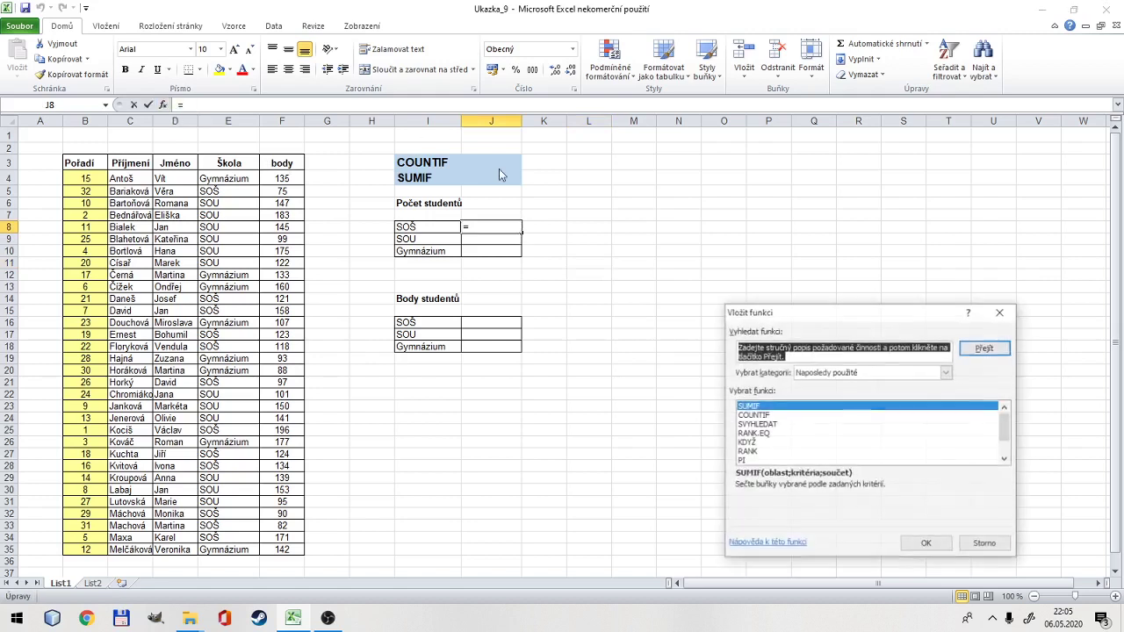
{"action": "left_click", "coordinate": [832, 372]}
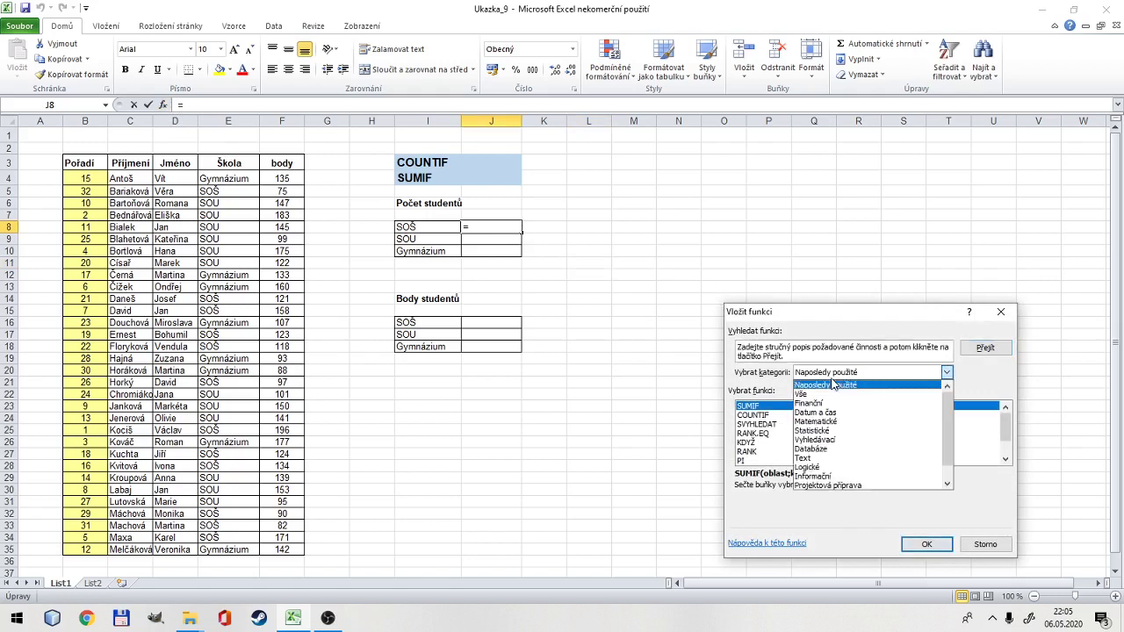
{"action": "left_click", "coordinate": [826, 394]}
{"action": "left_click", "coordinate": [786, 426]}
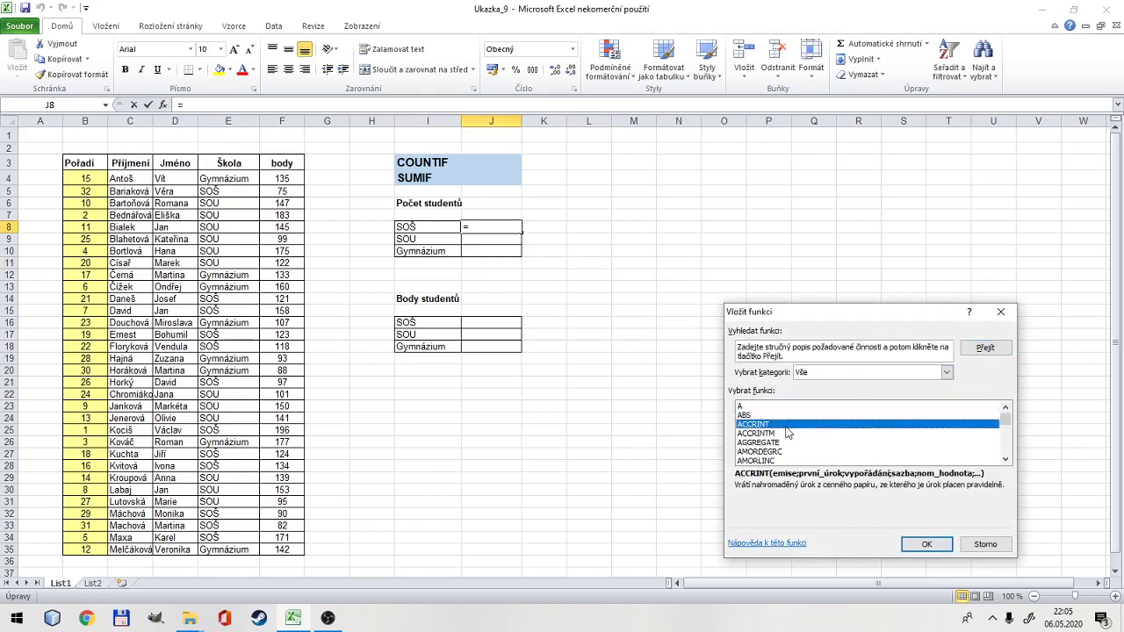
Find COUNTIF in the function list and confirm it.
{"action": "type", "text": "co"}
{"action": "scroll", "coordinate": [786, 430], "scroll_direction": "down", "scroll_amount": 2}
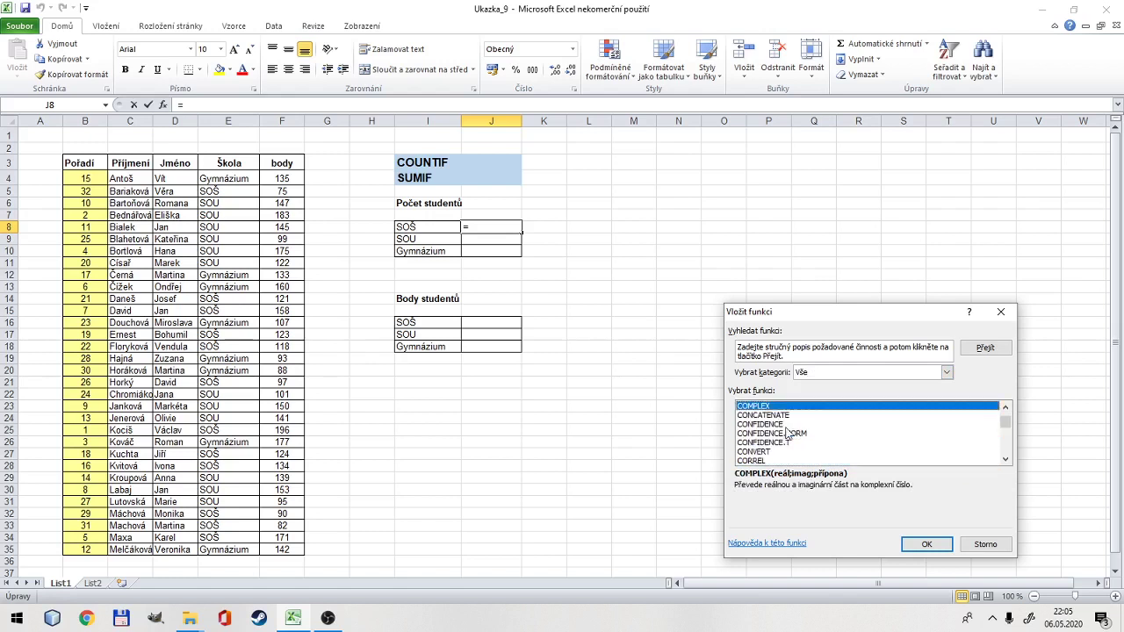
{"action": "scroll", "coordinate": [786, 434], "scroll_direction": "down", "scroll_amount": 2}
{"action": "scroll", "coordinate": [784, 439], "scroll_direction": "down", "scroll_amount": 1}
{"action": "scroll", "coordinate": [783, 444], "scroll_direction": "down", "scroll_amount": 1}
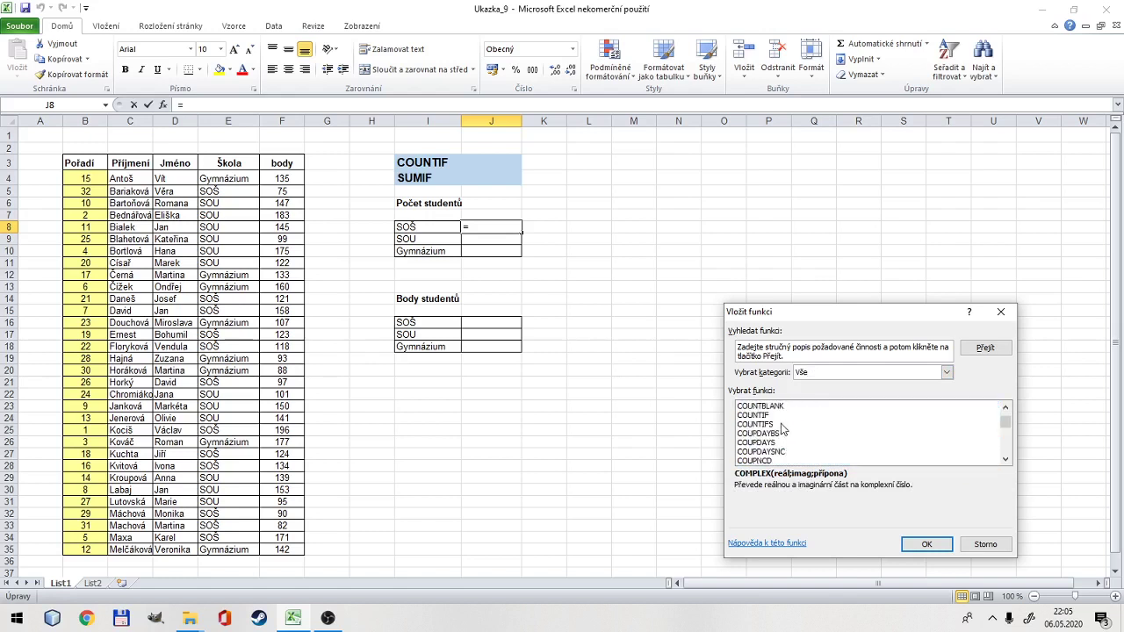
{"action": "left_click", "coordinate": [782, 426]}
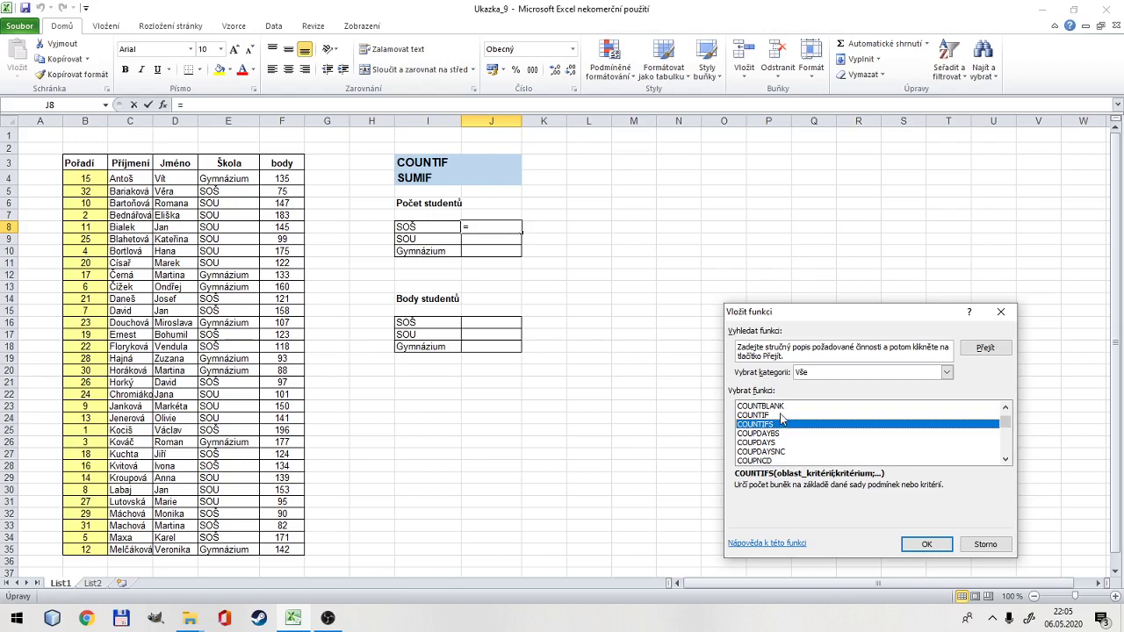
{"action": "left_click", "coordinate": [780, 415]}
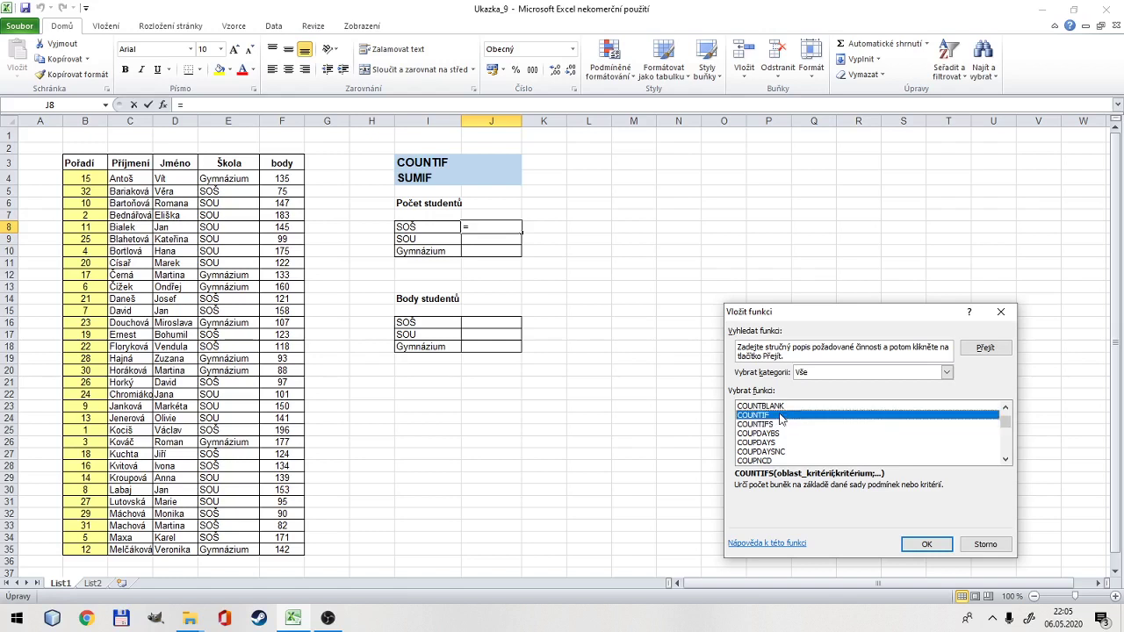
{"action": "left_click", "coordinate": [920, 545]}
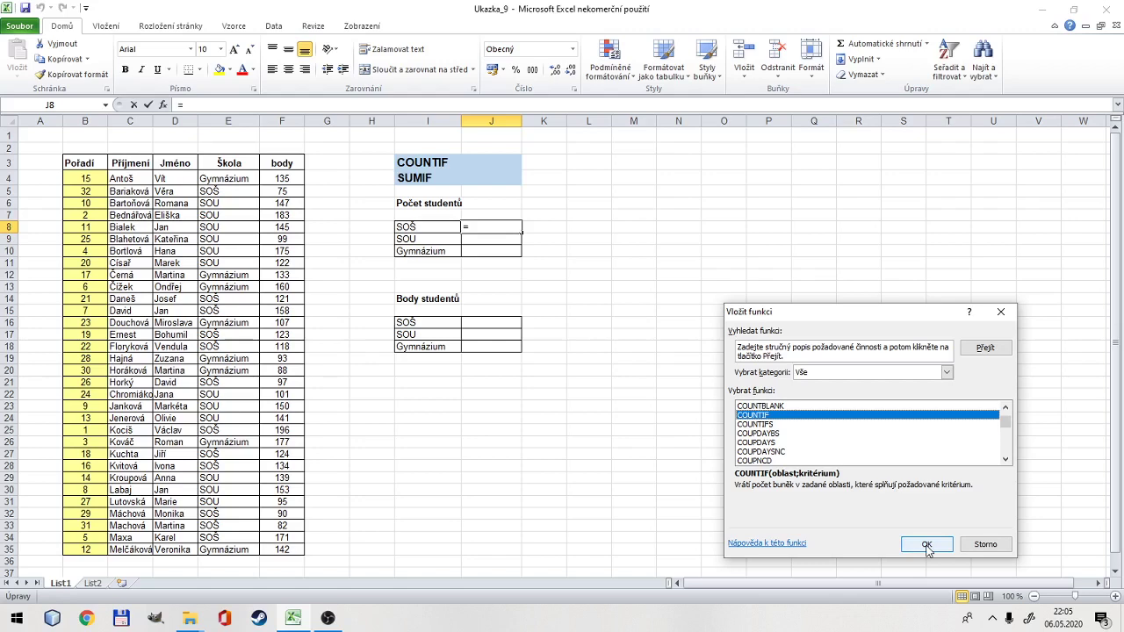
{"action": "left_click", "coordinate": [926, 545]}
Use the Škola column E4:E35 as the COUNTIF range, made absolute with F4.
{"action": "left_click_drag", "start_coordinate": [772, 355], "coordinate": [749, 295]}
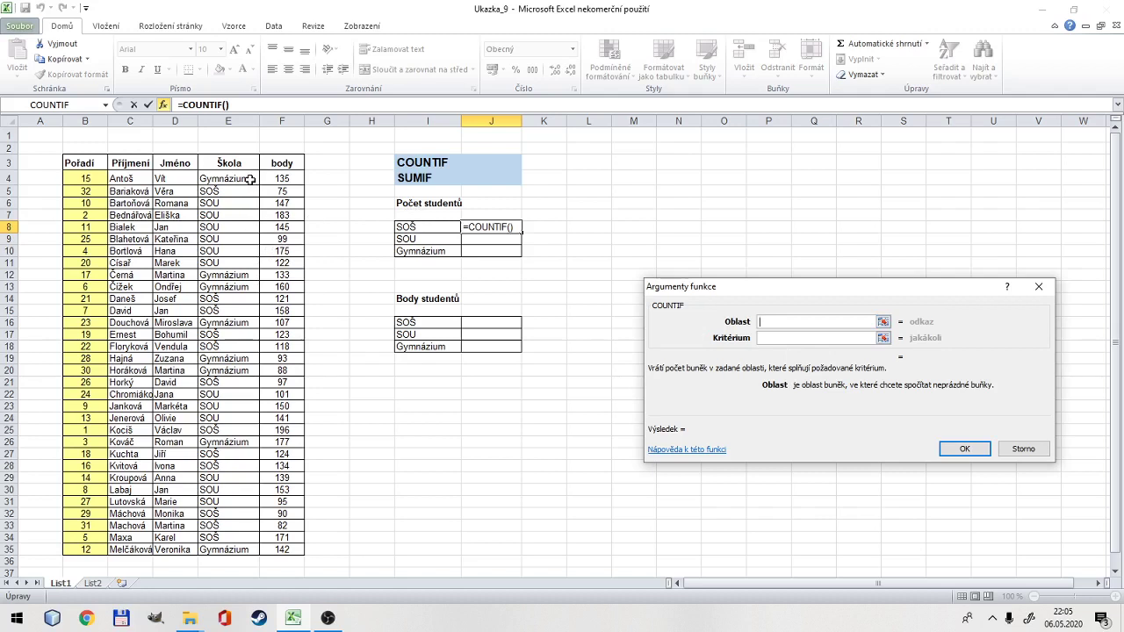
{"action": "left_click_drag", "start_coordinate": [250, 179], "coordinate": [252, 549]}
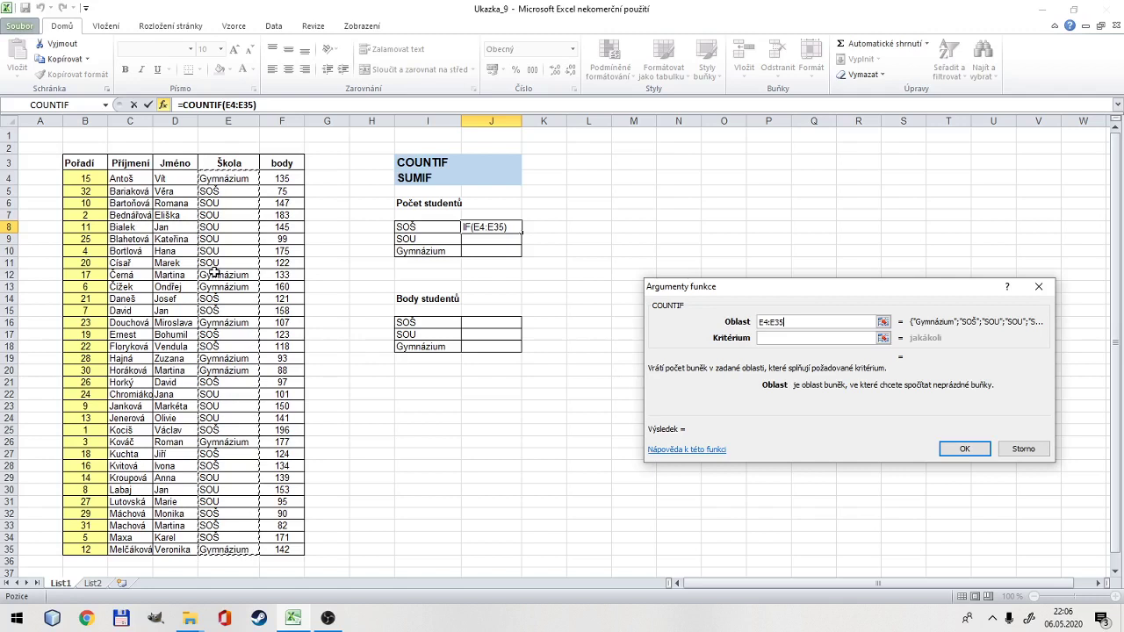
{"action": "left_click", "coordinate": [763, 322]}
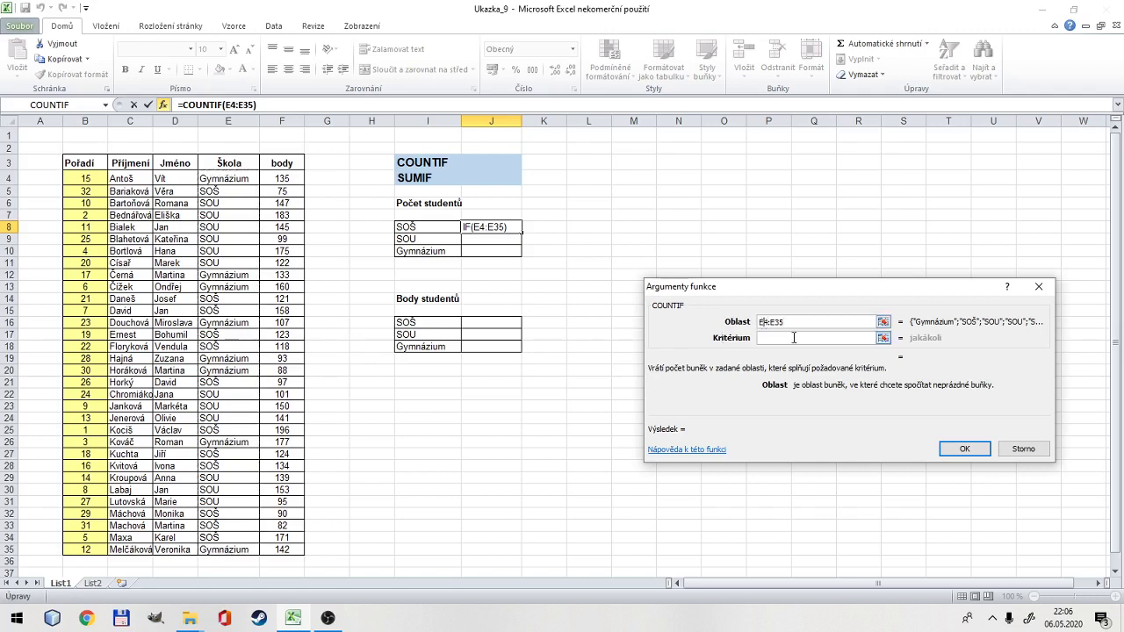
{"action": "key", "text": "F4"}
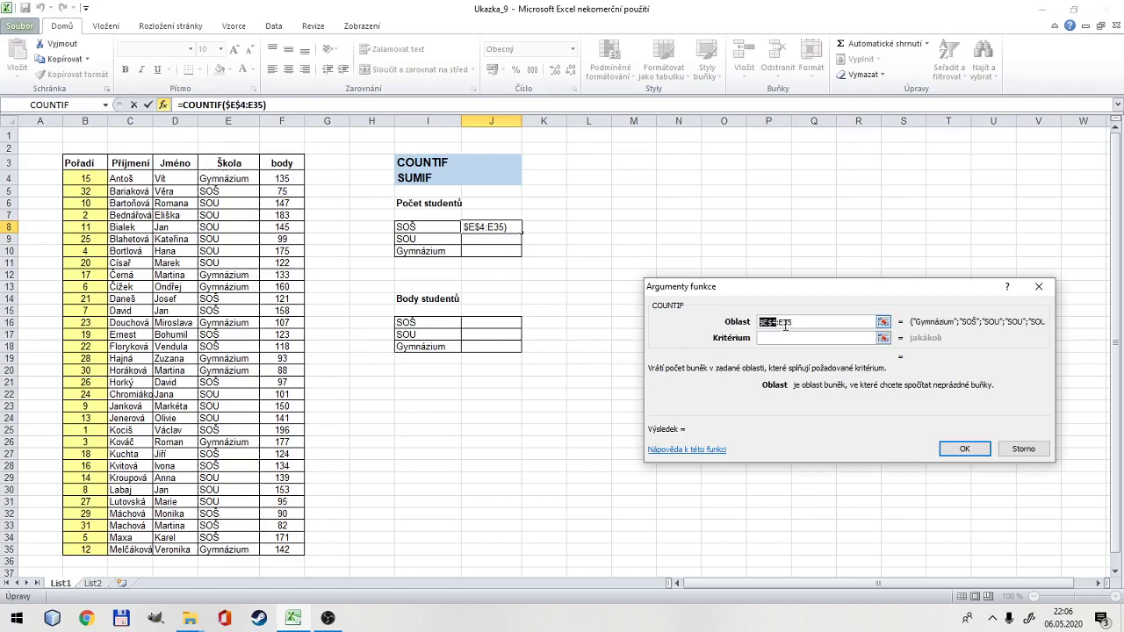
{"action": "double_click", "coordinate": [786, 322]}
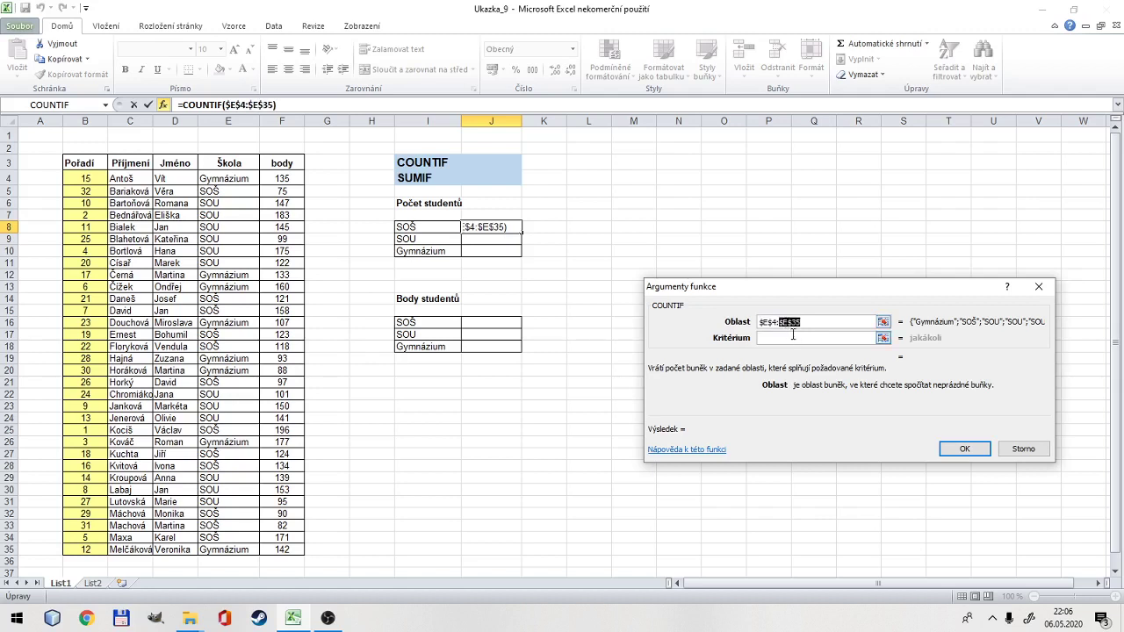
Set I8 as the criterion and confirm =COUNTIF($E$4:$E$35;I8), giving 12.
{"action": "left_click", "coordinate": [792, 337]}
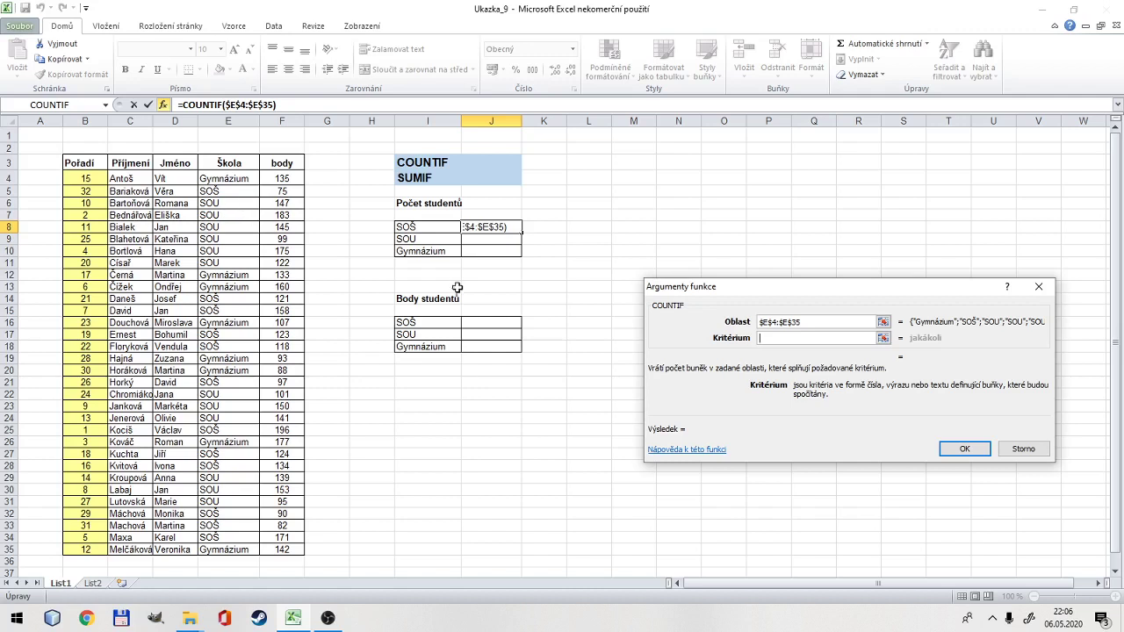
{"action": "left_click", "coordinate": [431, 225]}
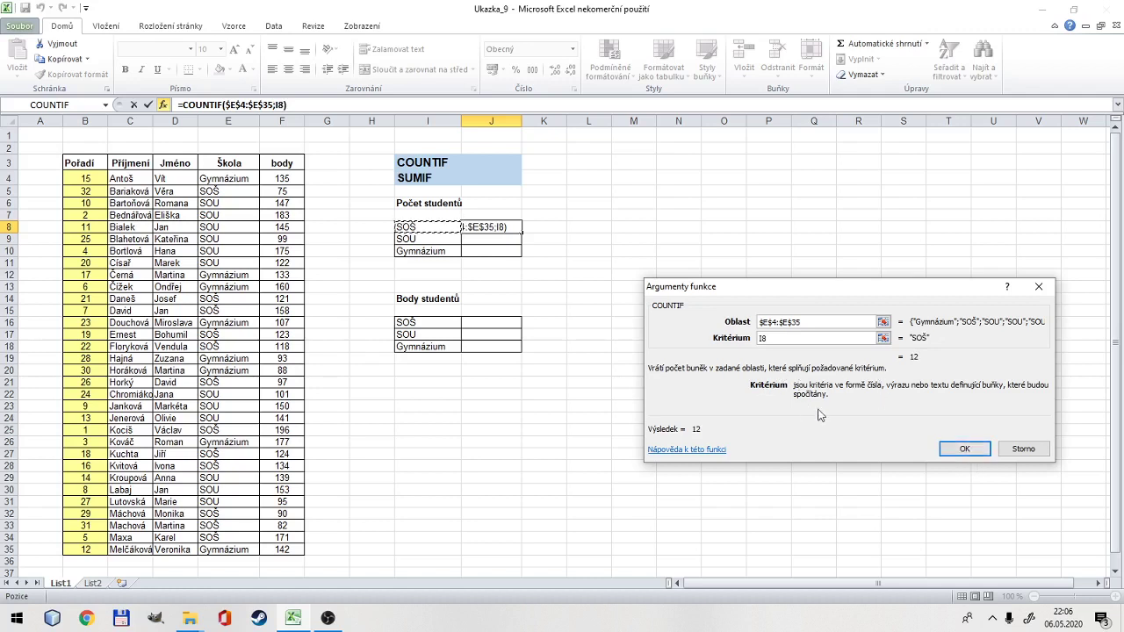
{"action": "left_click", "coordinate": [963, 451]}
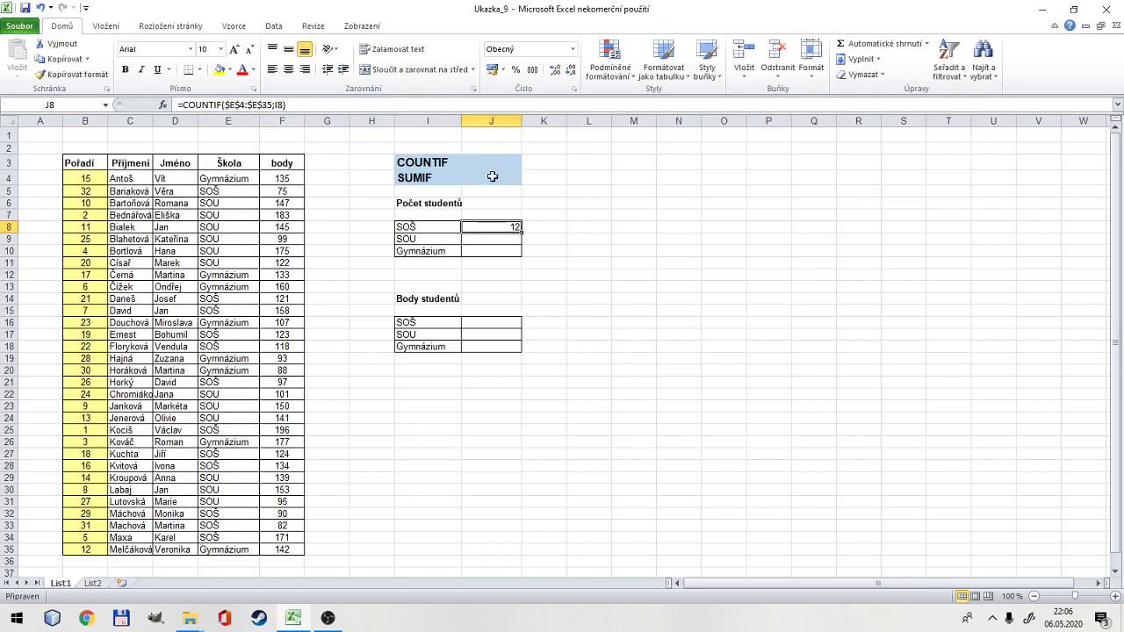
Fill the count formula down to J9 and J10 (12 SOU, 8 Gymnázium) and check the references.
{"action": "left_click_drag", "start_coordinate": [524, 234], "coordinate": [524, 255]}
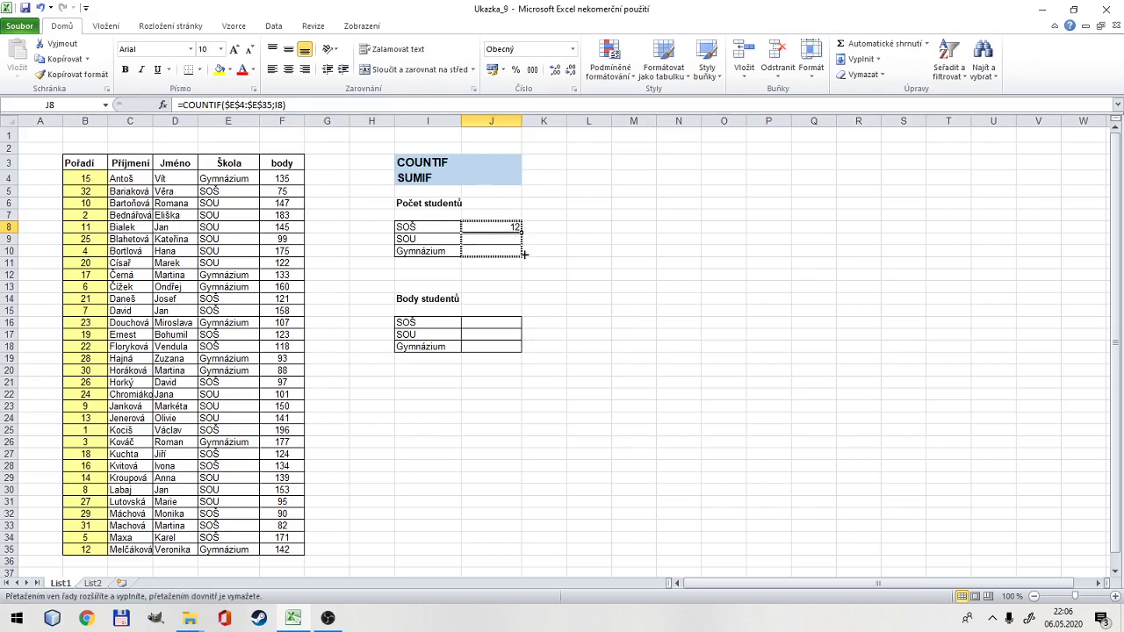
{"action": "left_click", "coordinate": [569, 250]}
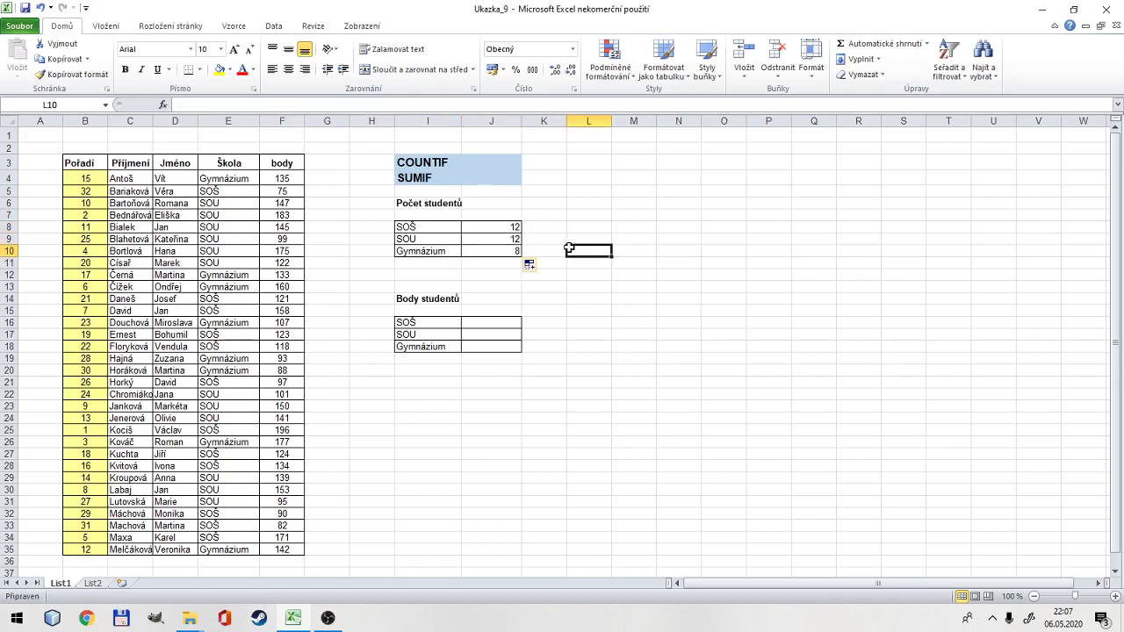
{"action": "left_click", "coordinate": [498, 228]}
{"action": "left_click", "coordinate": [495, 242]}
{"action": "left_click", "coordinate": [497, 254]}
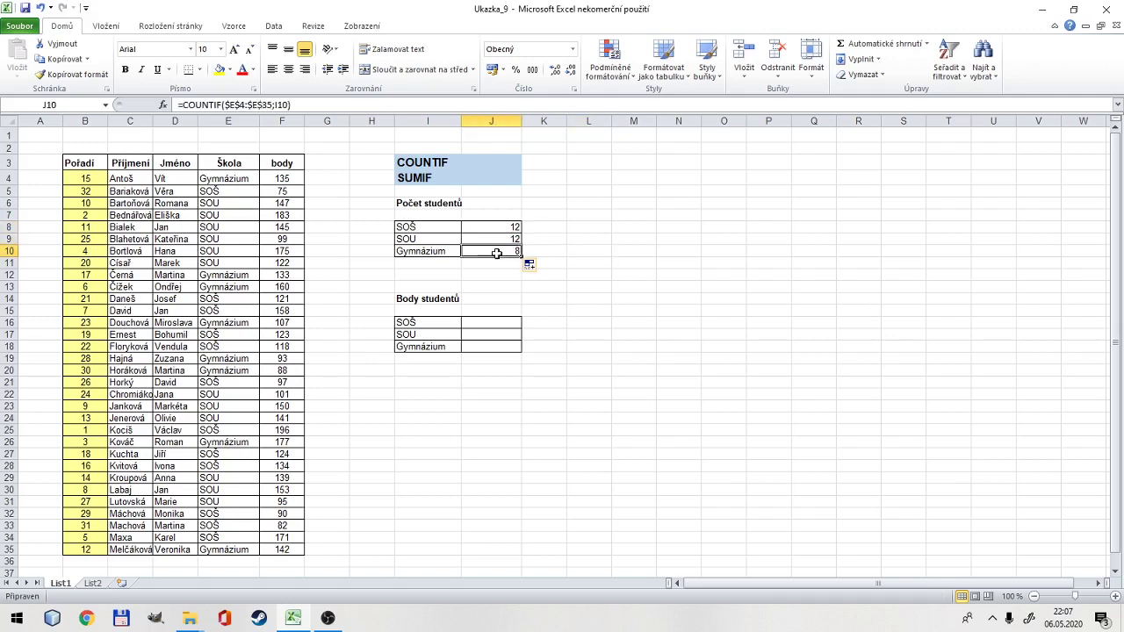
Review the Gymnázium entries in column E, then select J16 for the SOŠ points total.
{"action": "left_click", "coordinate": [248, 178]}
{"action": "left_click", "coordinate": [238, 274]}
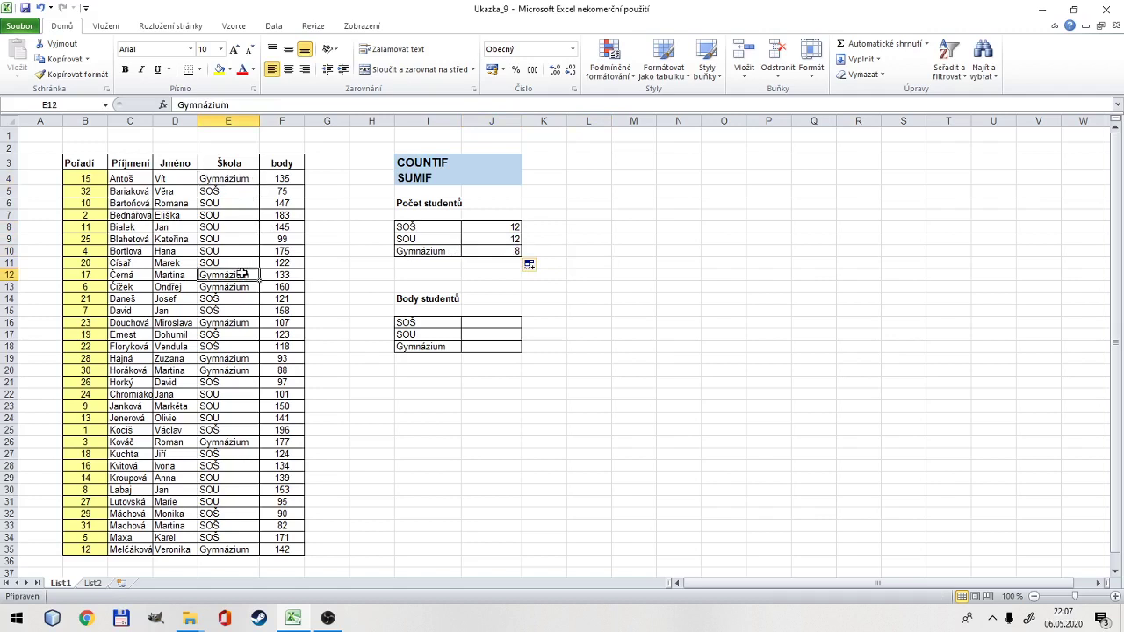
{"action": "left_click", "coordinate": [247, 287]}
{"action": "left_click", "coordinate": [226, 322]}
{"action": "left_click", "coordinate": [228, 359]}
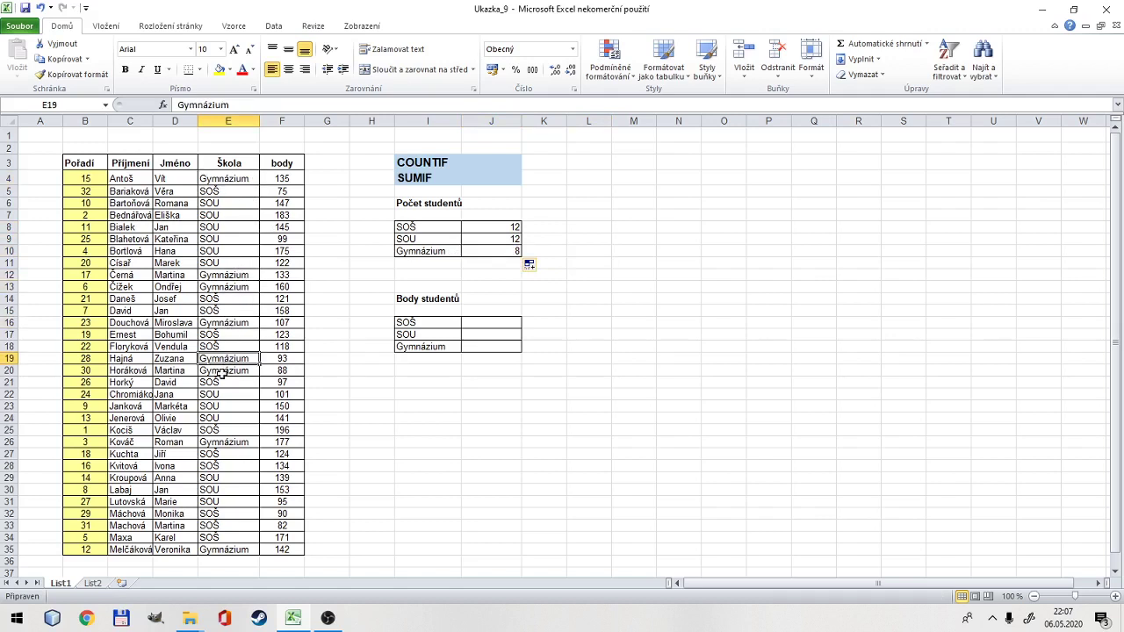
{"action": "left_click", "coordinate": [223, 372]}
{"action": "left_click", "coordinate": [462, 463]}
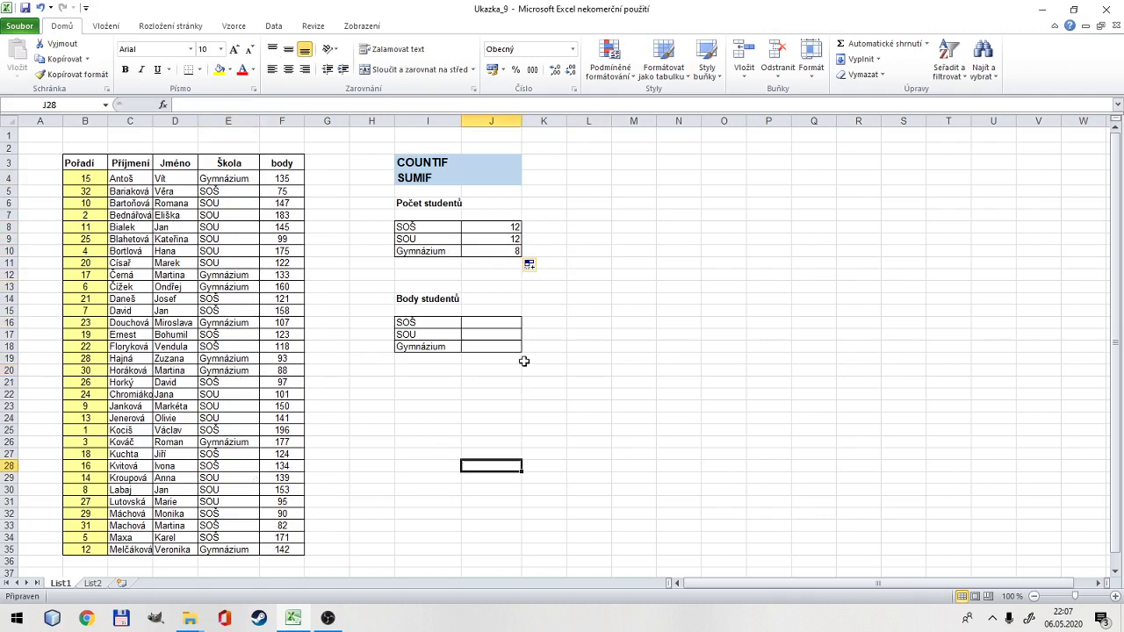
{"action": "left_click", "coordinate": [507, 322]}
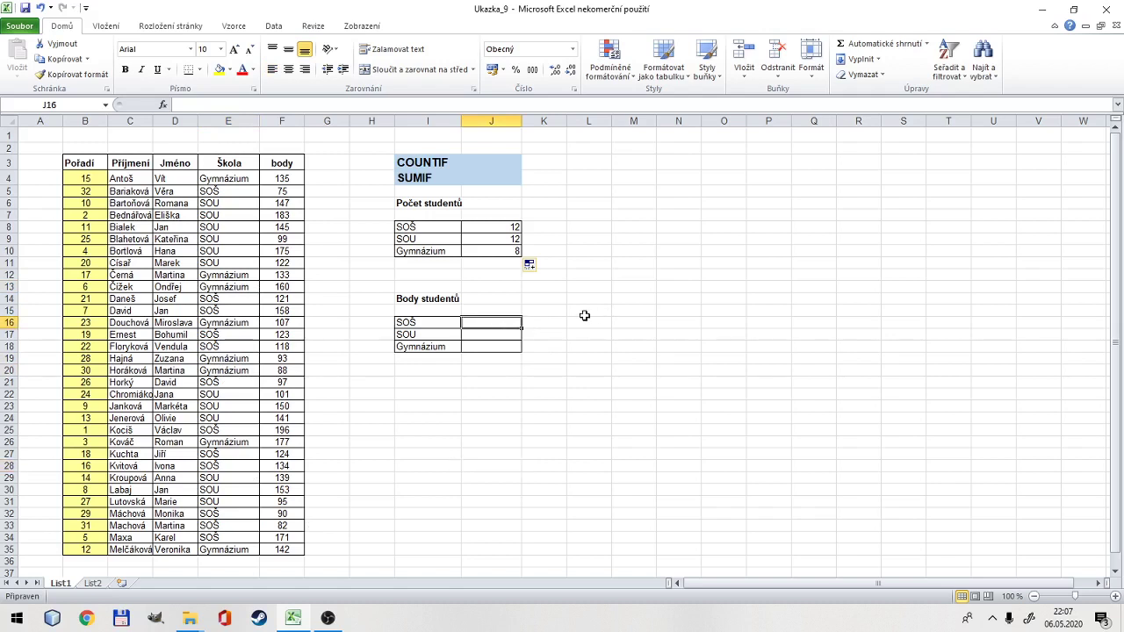
Insert SUMIF into J16 after searching the function list with 'su'.
{"action": "left_click", "coordinate": [162, 104]}
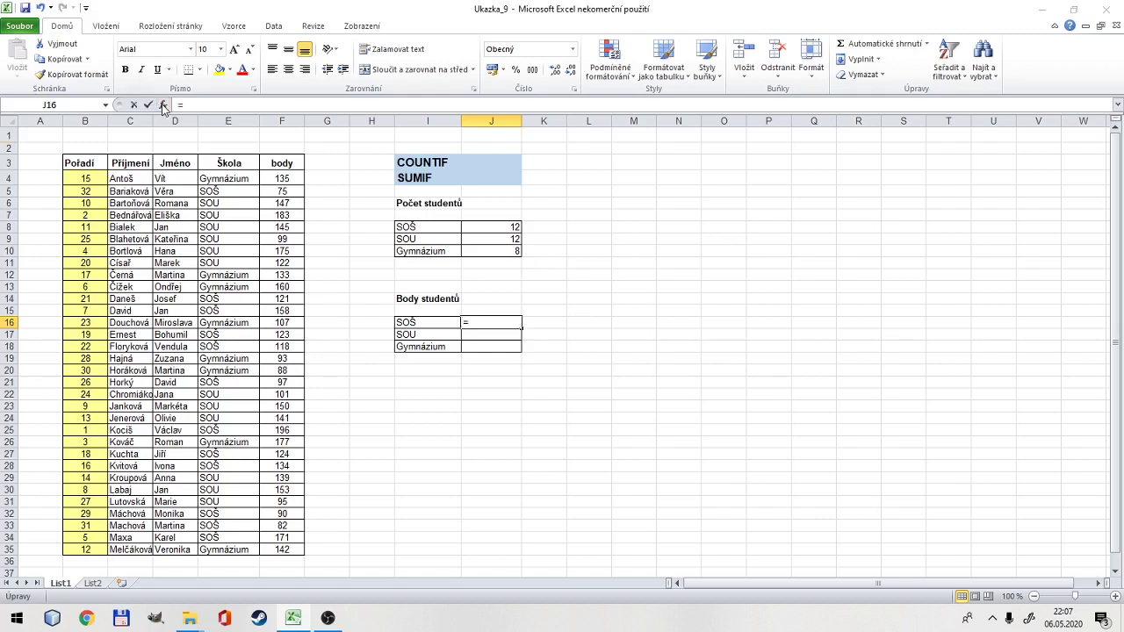
{"action": "left_click", "coordinate": [825, 355]}
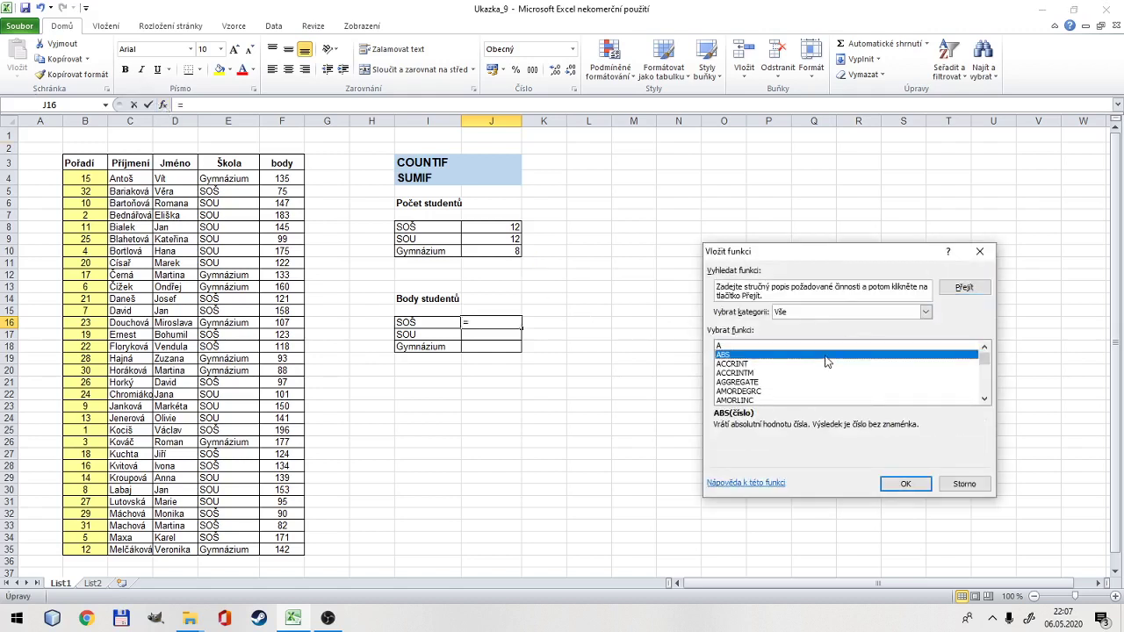
{"action": "type", "text": "su"}
{"action": "scroll", "coordinate": [821, 373], "scroll_direction": "down", "scroll_amount": 1}
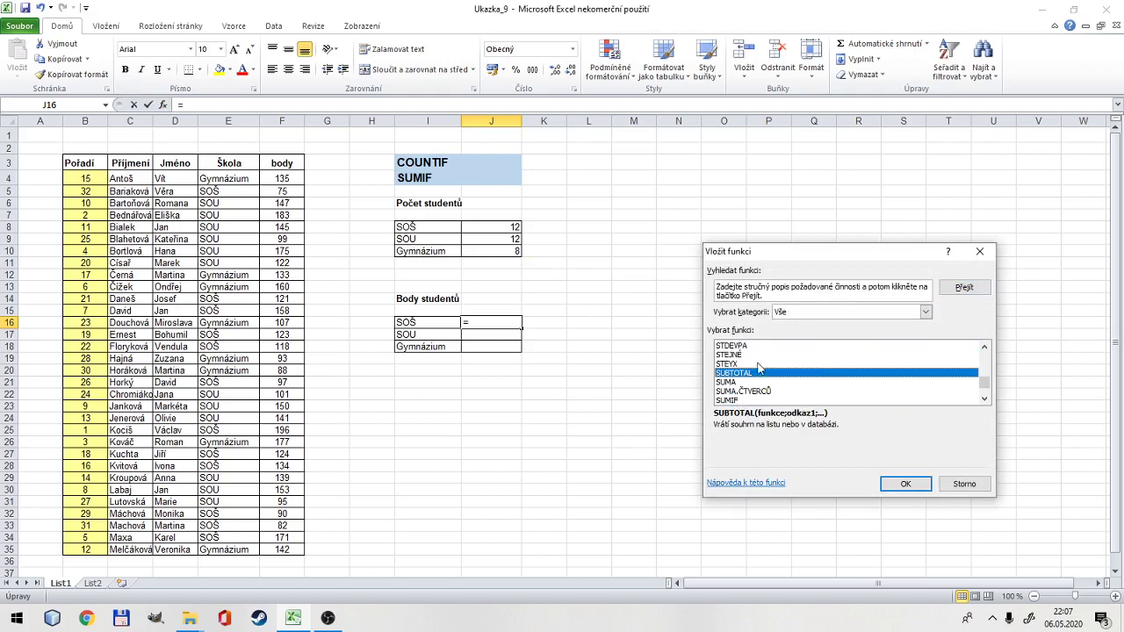
{"action": "scroll", "coordinate": [748, 389], "scroll_direction": "down", "scroll_amount": 1}
{"action": "scroll", "coordinate": [750, 386], "scroll_direction": "down", "scroll_amount": 1}
{"action": "left_click", "coordinate": [753, 354]}
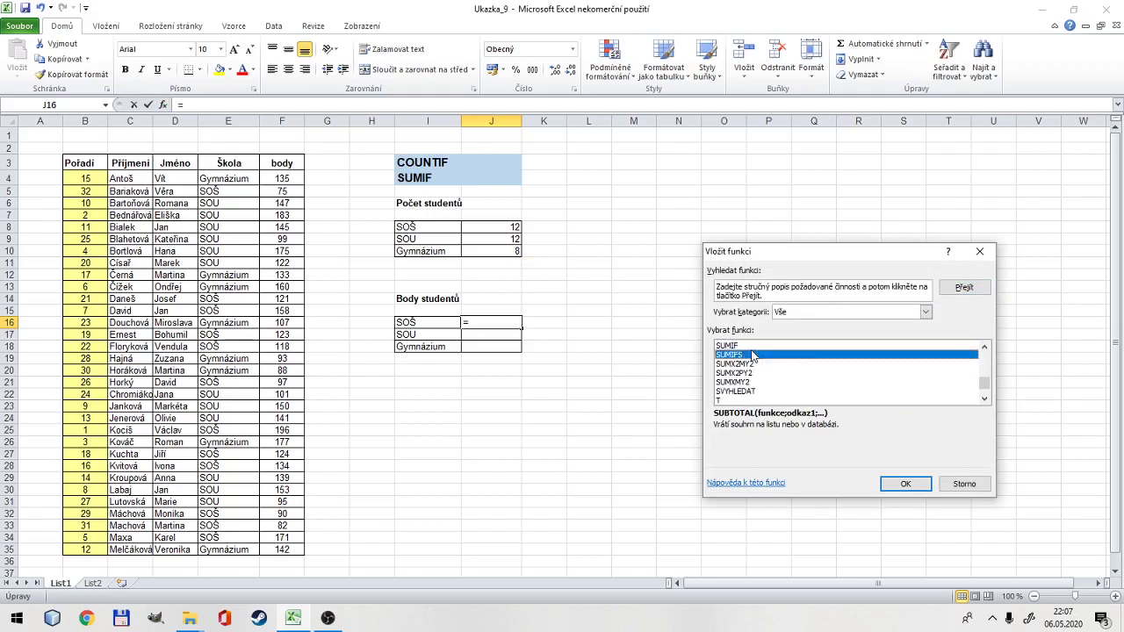
{"action": "left_click", "coordinate": [743, 347]}
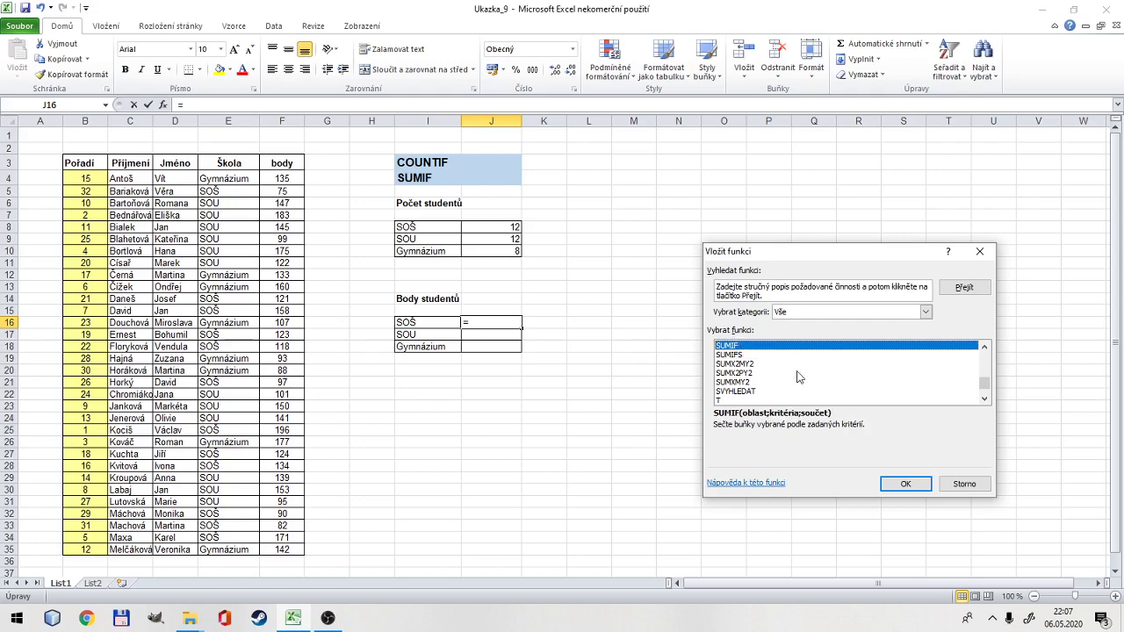
{"action": "left_click", "coordinate": [906, 483]}
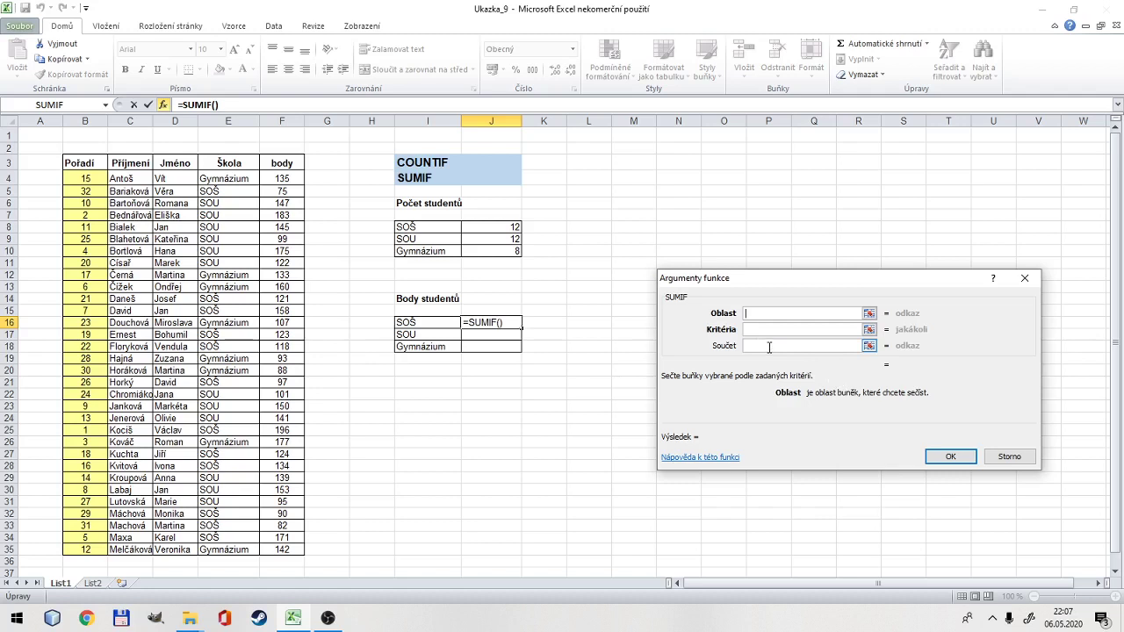
Set I16 as the SUMIF criterion and body points F4:F35 as the sum range.
{"action": "left_click", "coordinate": [769, 346]}
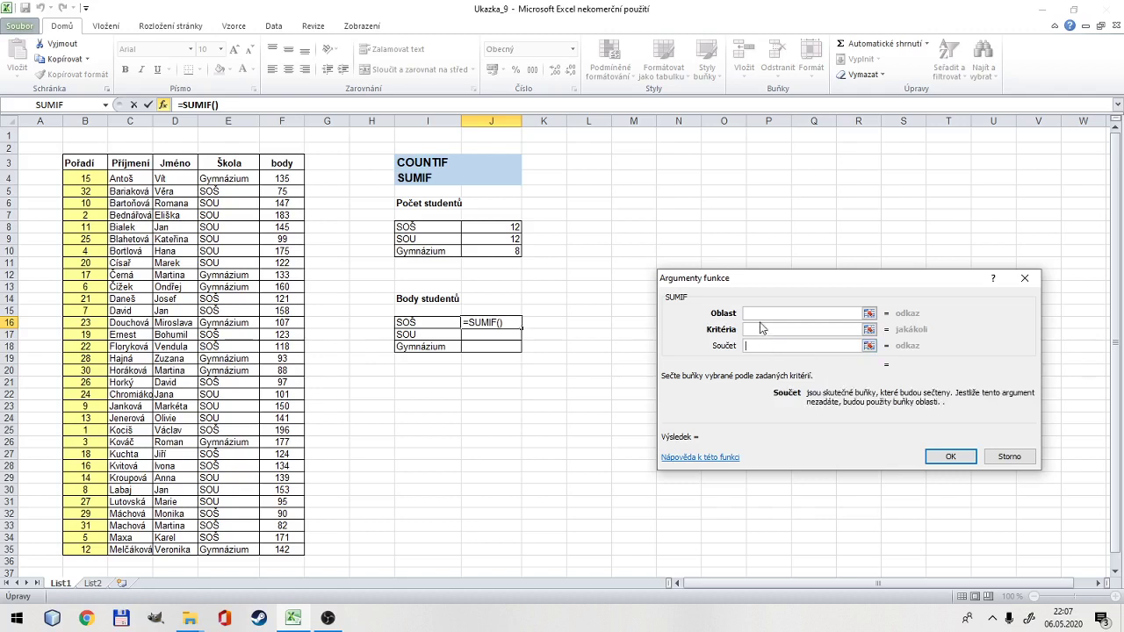
{"action": "left_click", "coordinate": [759, 335]}
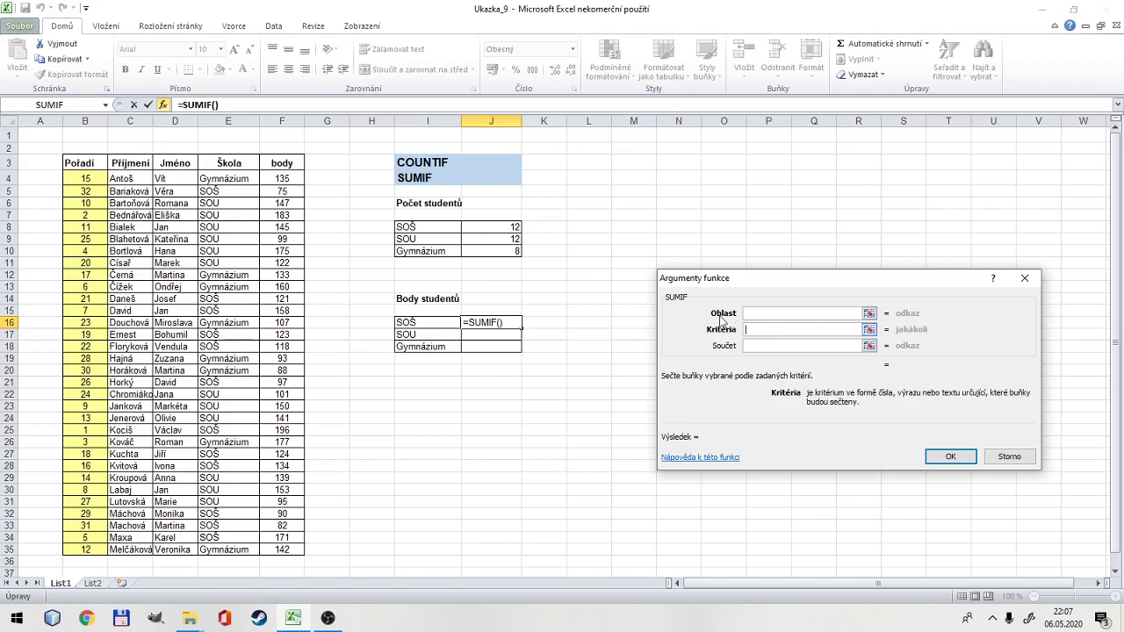
{"action": "left_click", "coordinate": [434, 322]}
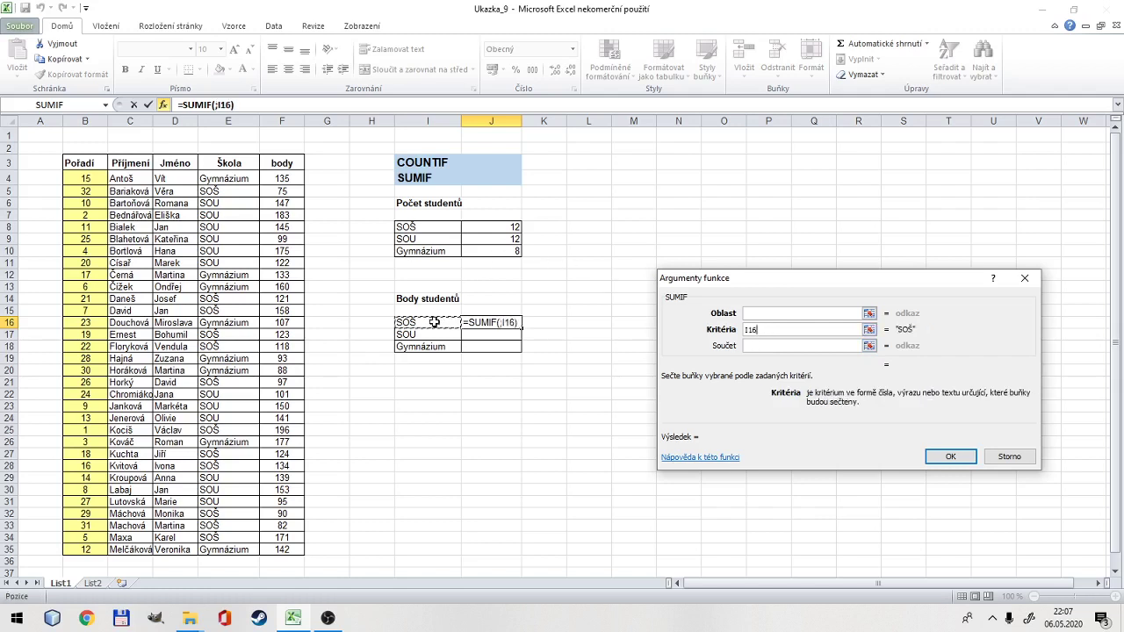
{"action": "left_click", "coordinate": [759, 347]}
{"action": "left_click", "coordinate": [749, 315]}
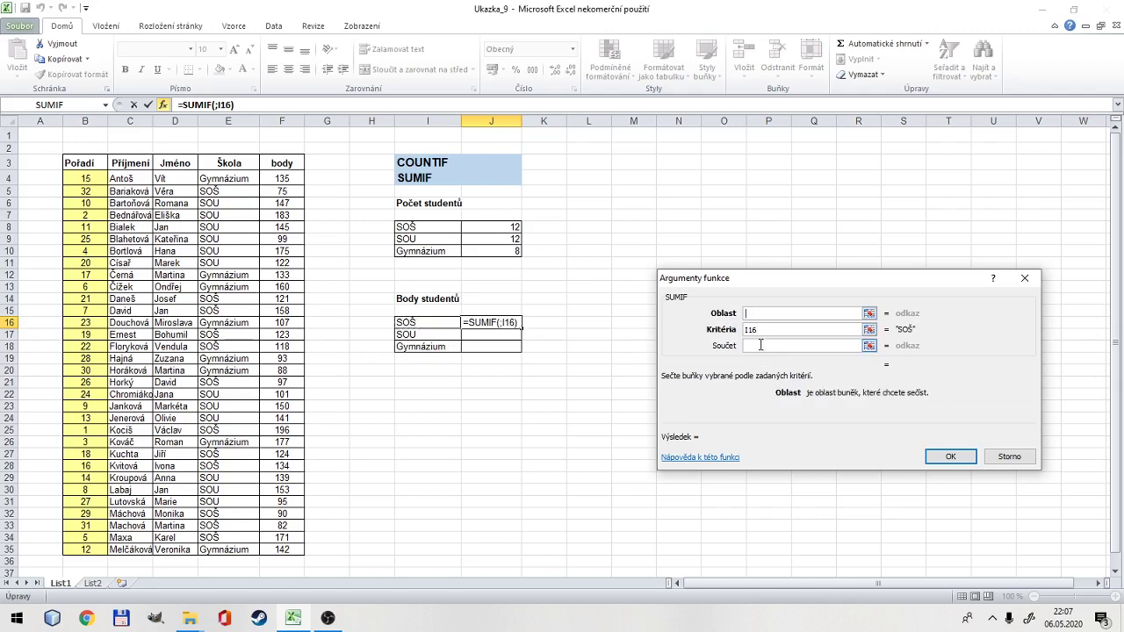
{"action": "left_click", "coordinate": [761, 346]}
{"action": "left_click", "coordinate": [764, 315]}
{"action": "left_click", "coordinate": [751, 346]}
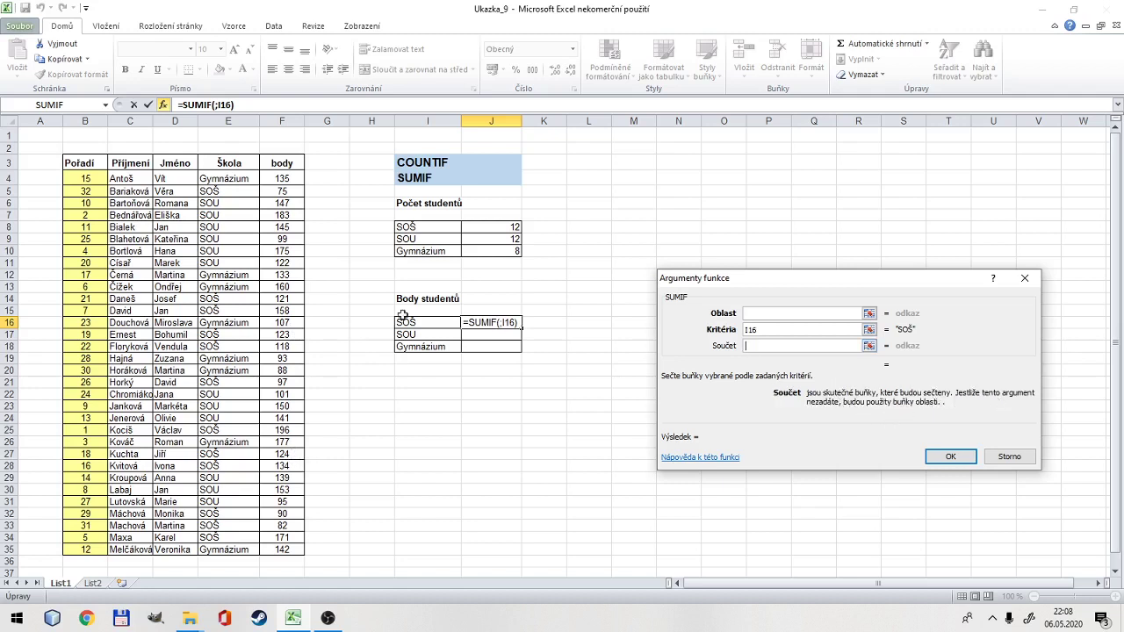
{"action": "left_click_drag", "start_coordinate": [284, 172], "coordinate": [298, 555]}
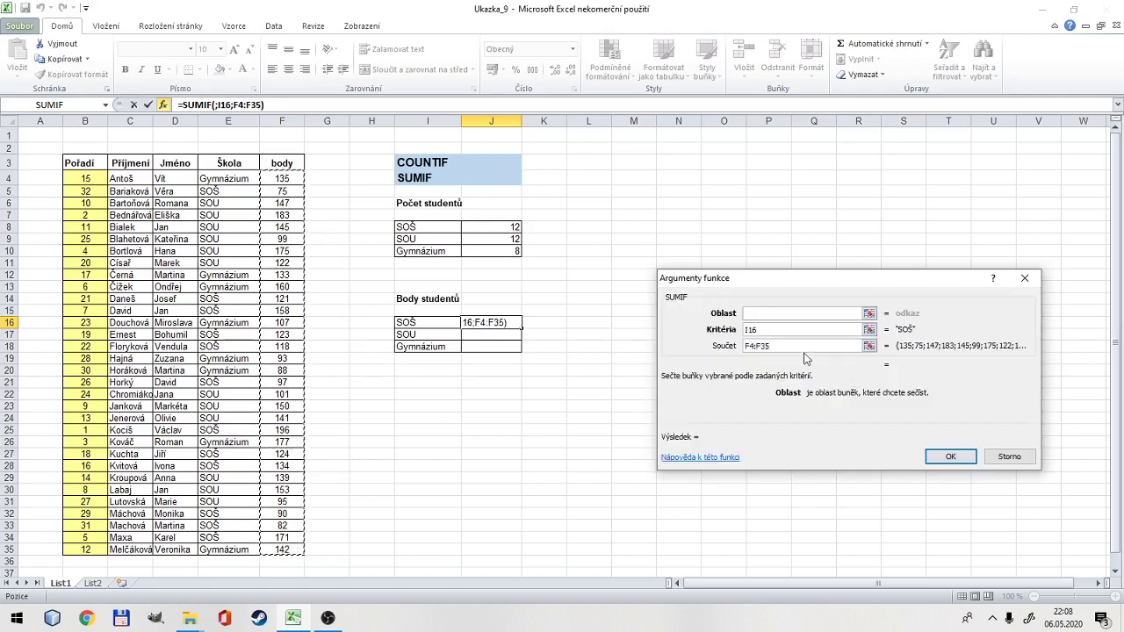
Set the range to E4:E35 and make both ranges absolute: $E$4:$E$35 and $F$4:$F$35.
{"action": "left_click", "coordinate": [788, 315]}
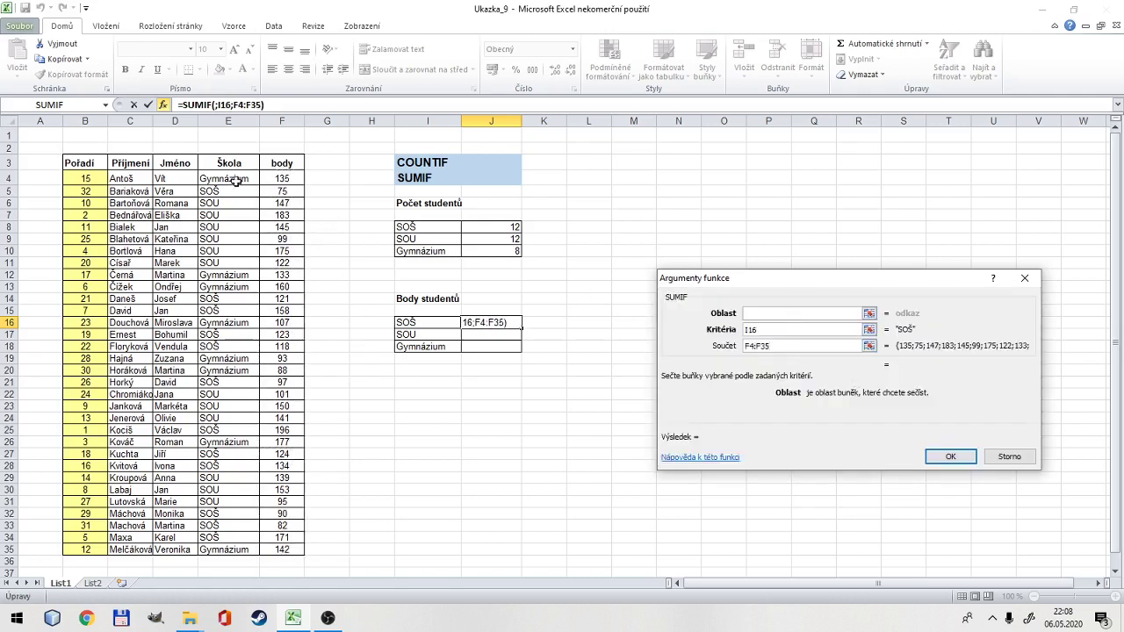
{"action": "left_click_drag", "start_coordinate": [214, 178], "coordinate": [242, 550]}
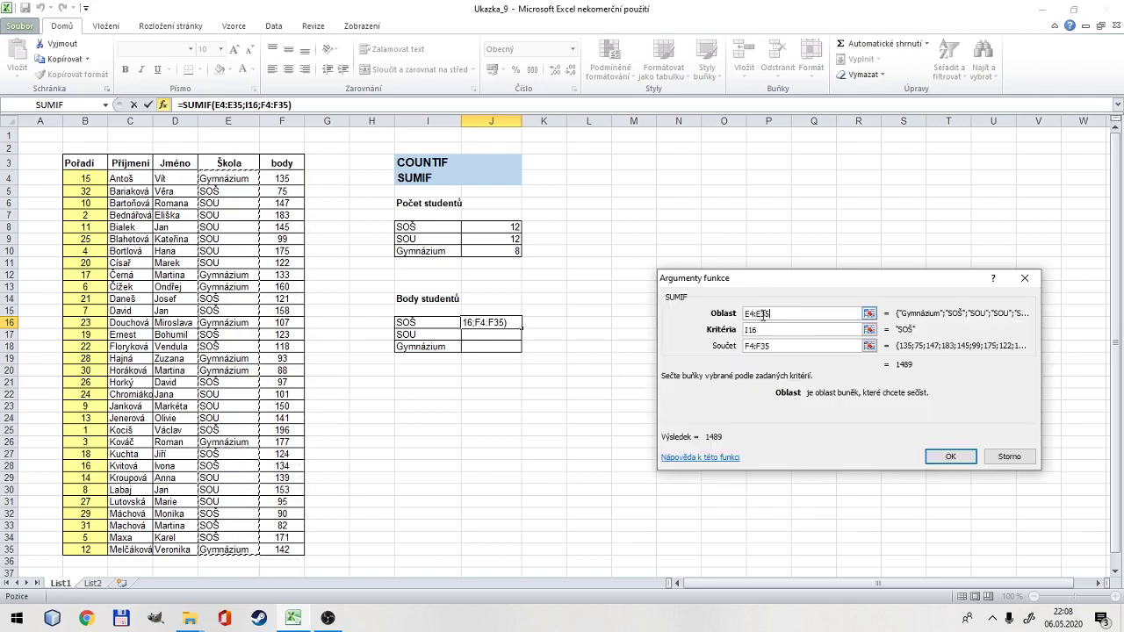
{"action": "left_click", "coordinate": [764, 329]}
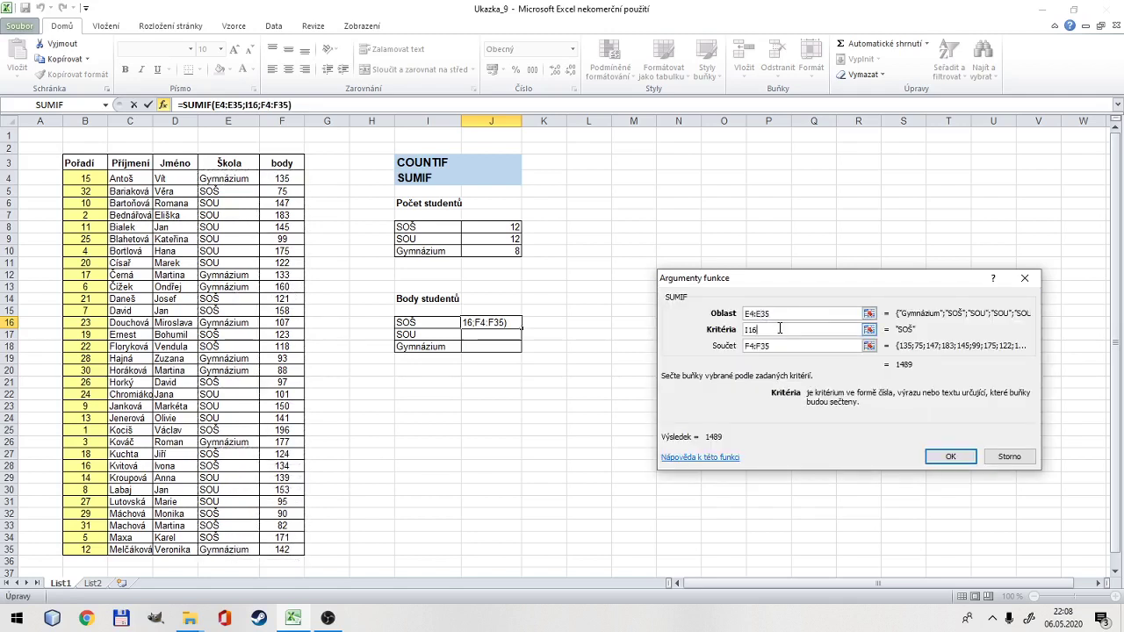
{"action": "left_click", "coordinate": [773, 314]}
{"action": "key", "text": "F4"}
{"action": "left_click", "coordinate": [754, 313]}
{"action": "key", "text": "F4"}
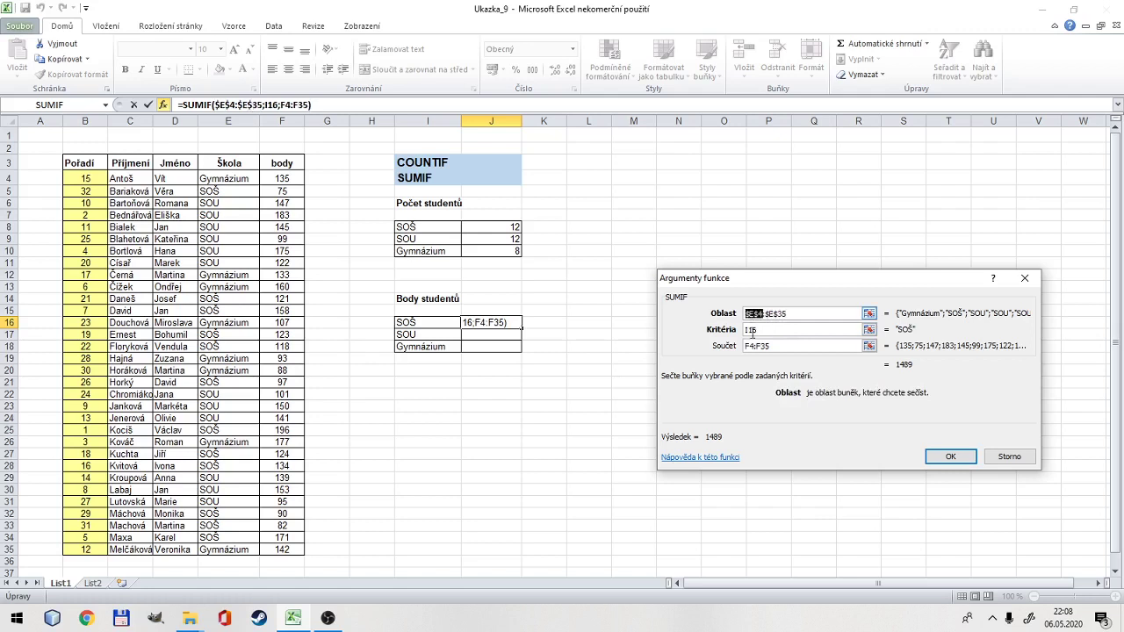
{"action": "left_click", "coordinate": [752, 346]}
{"action": "key", "text": "F4"}
{"action": "left_click", "coordinate": [769, 345]}
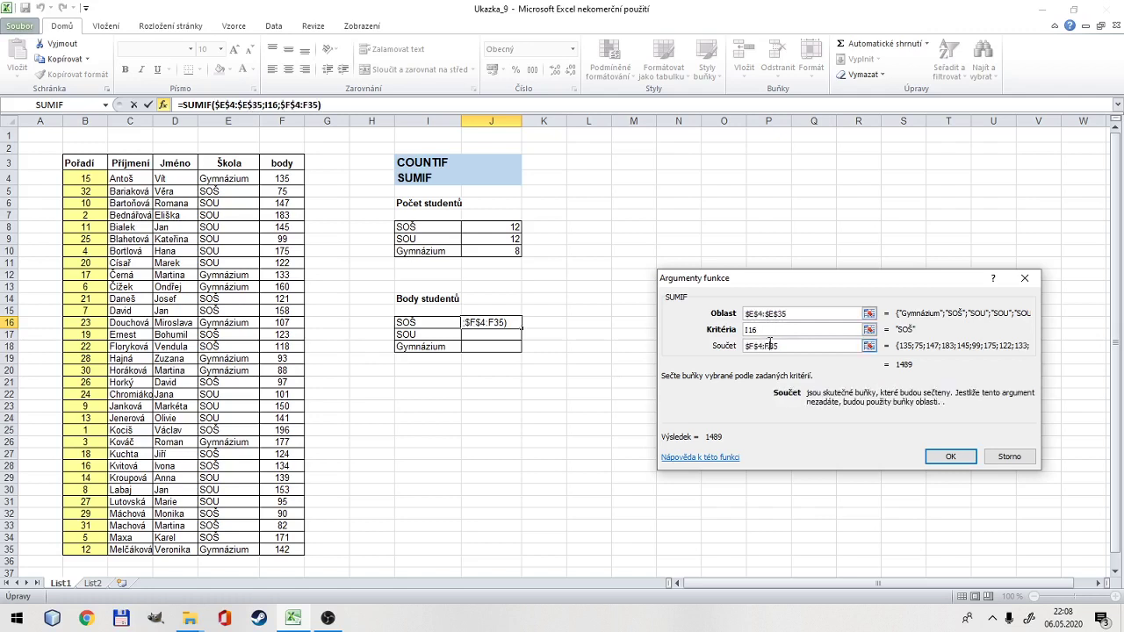
{"action": "key", "text": "F4"}
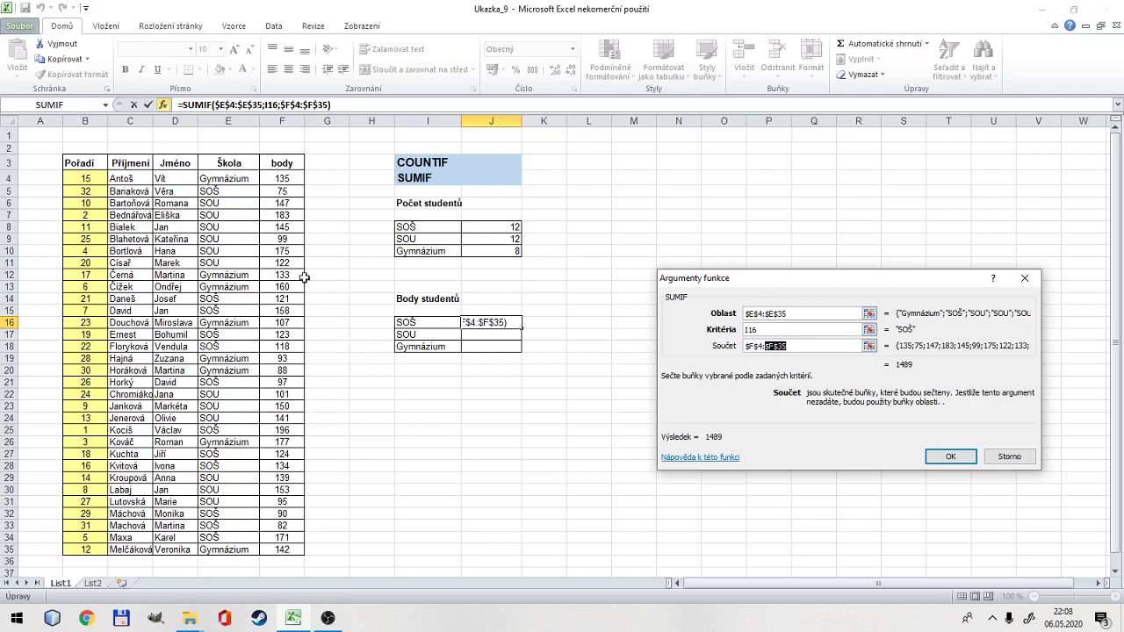
{"action": "left_click", "coordinate": [818, 347]}
Confirm SUMIF, copy it down for SOU (1650) and Gymnázium (1035), and total J16:J18 in J19.
{"action": "left_click", "coordinate": [943, 465]}
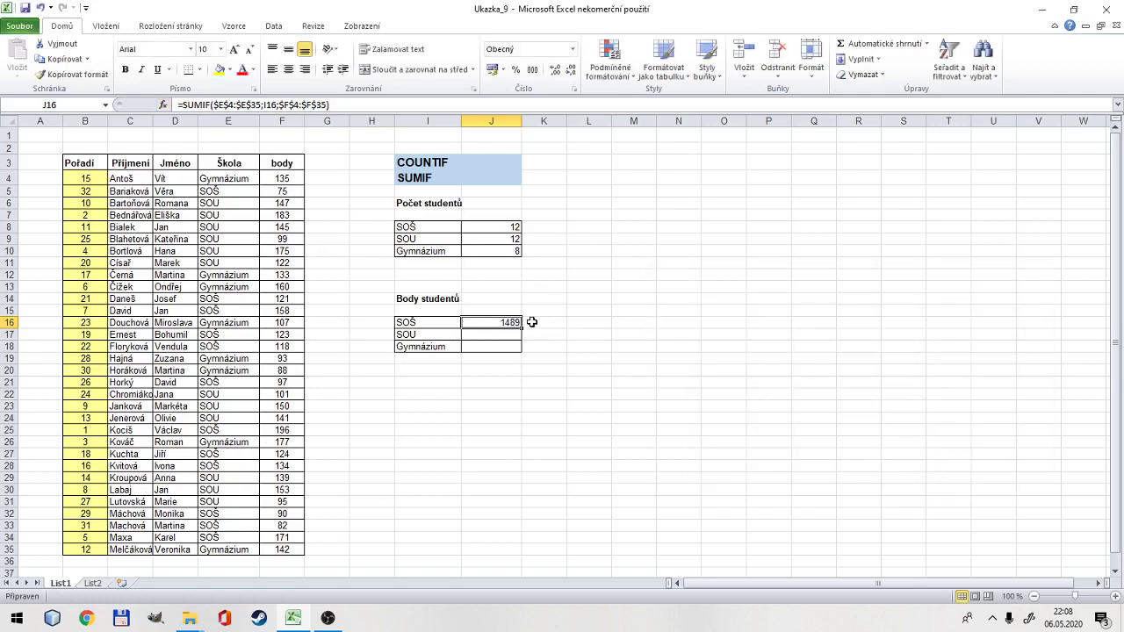
{"action": "left_click_drag", "start_coordinate": [523, 327], "coordinate": [523, 351]}
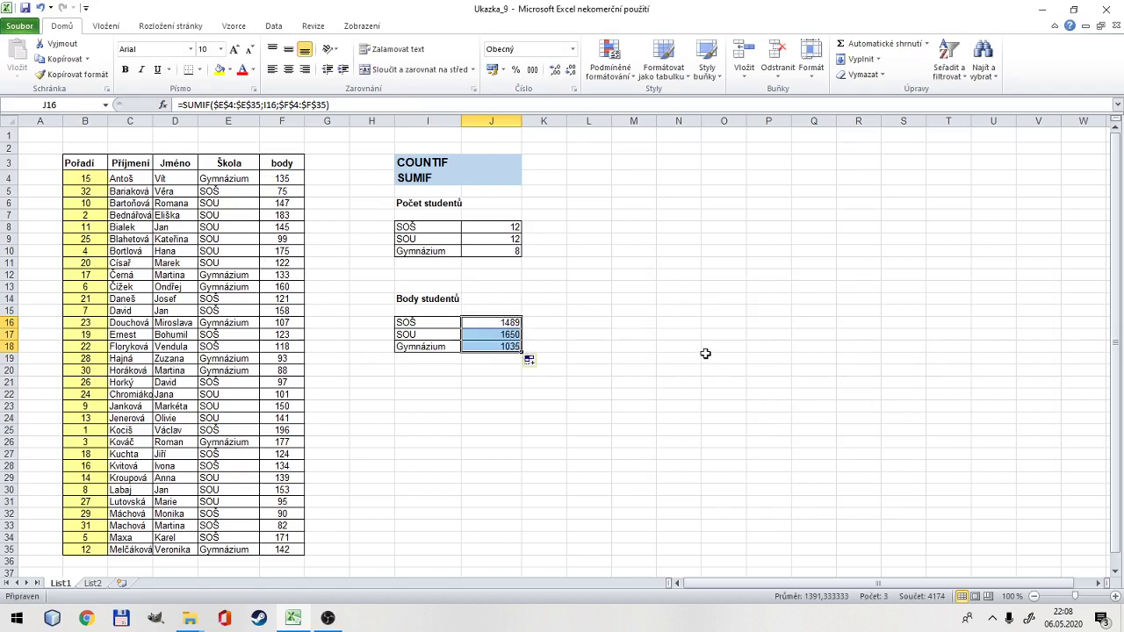
{"action": "left_click", "coordinate": [509, 363]}
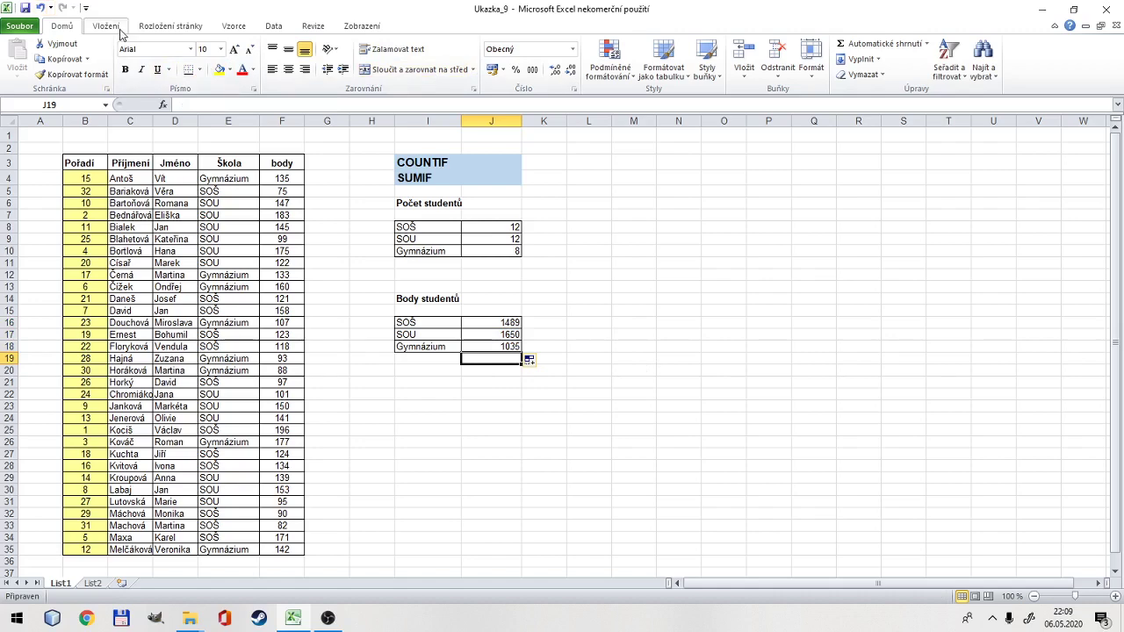
{"action": "left_click", "coordinate": [878, 44]}
{"action": "key", "text": "Return"}
Add a check sum of body points F4:F35 in cell F36.
{"action": "scroll", "coordinate": [281, 219], "scroll_direction": "down", "scroll_amount": 2}
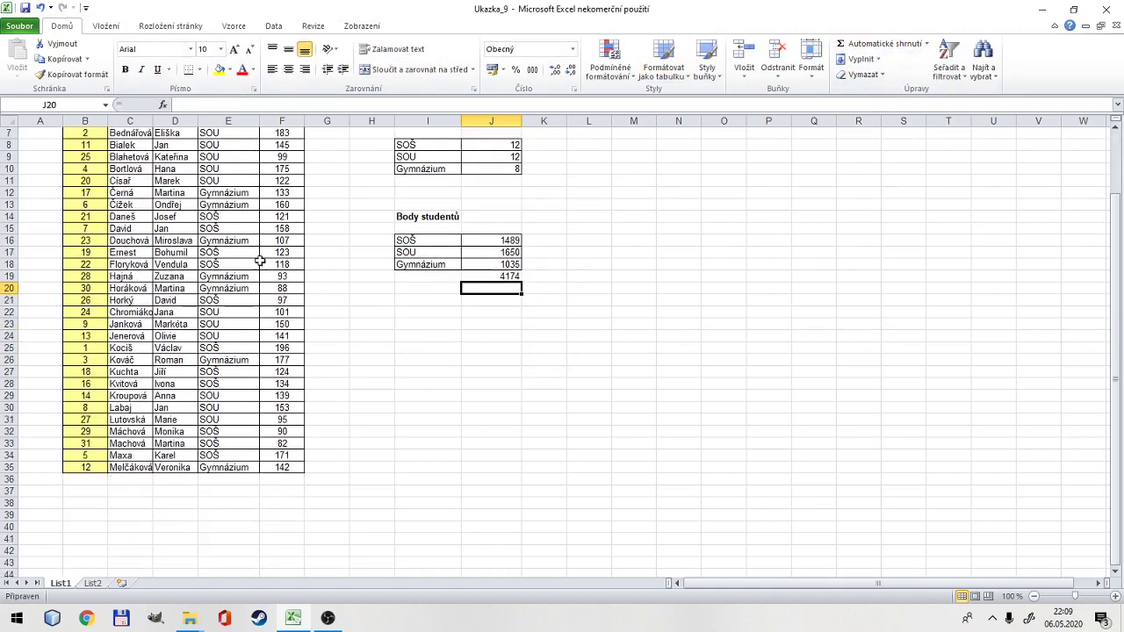
{"action": "scroll", "coordinate": [276, 208], "scroll_direction": "up", "scroll_amount": 2}
{"action": "left_click", "coordinate": [284, 179]}
{"action": "scroll", "coordinate": [316, 258], "scroll_direction": "down", "scroll_amount": 2}
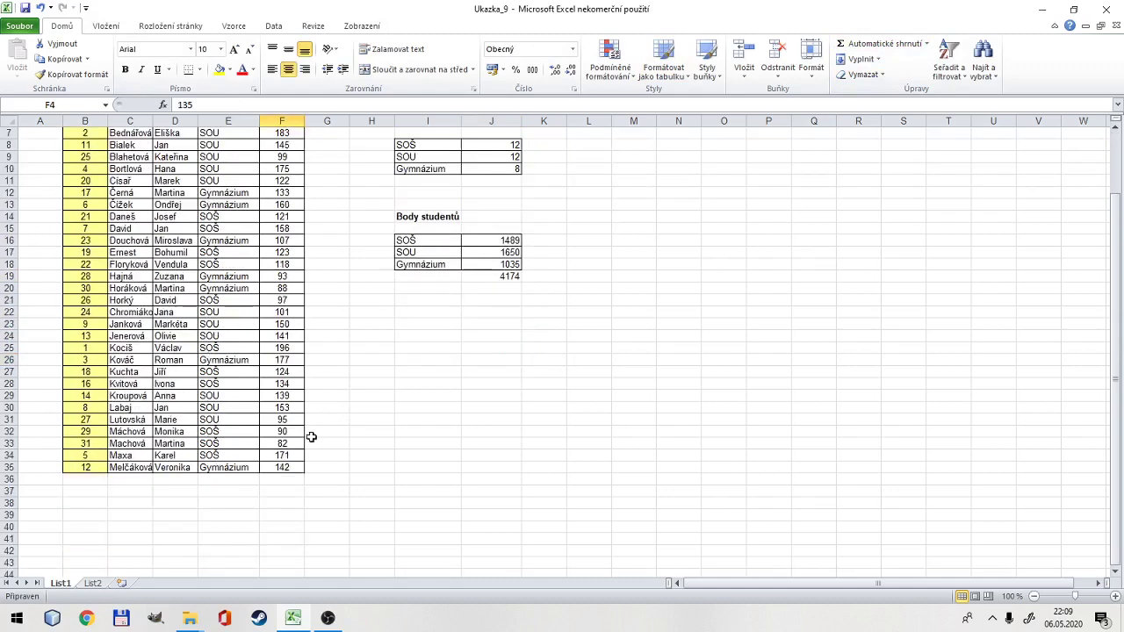
{"action": "left_click", "coordinate": [280, 481]}
{"action": "left_click", "coordinate": [852, 46]}
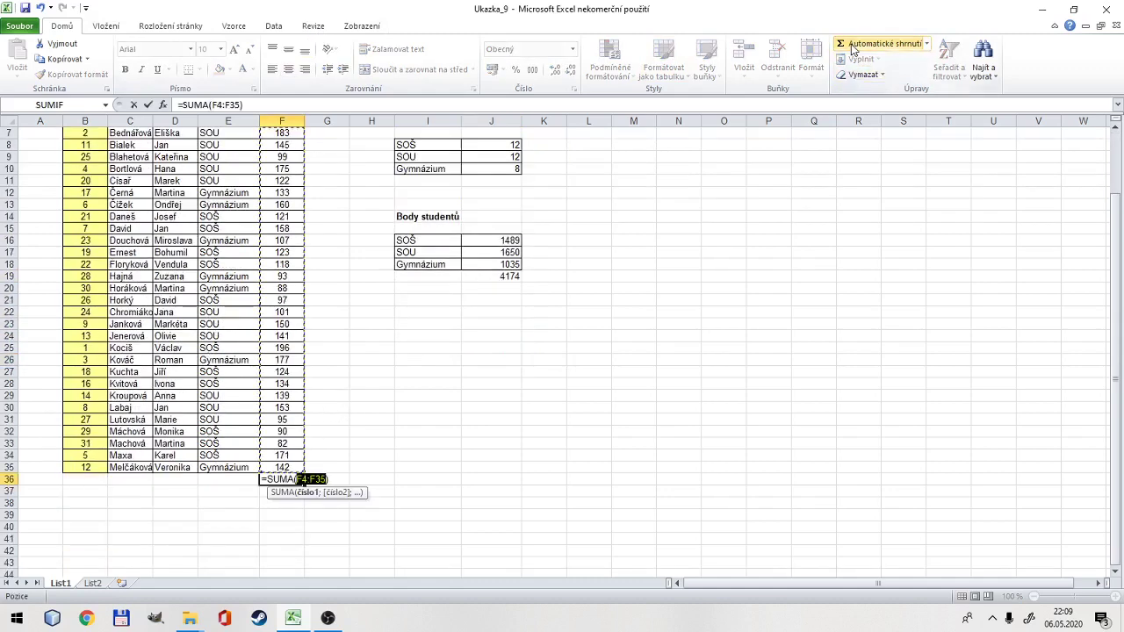
{"action": "key", "text": "Return"}
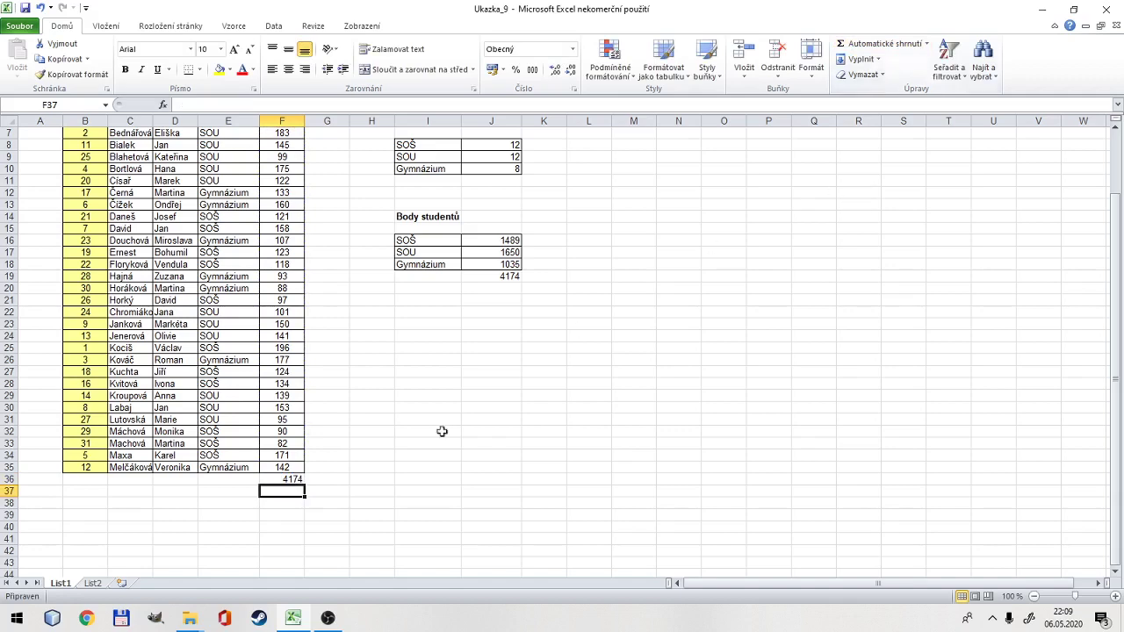
Delete the 4174 check totals from F36 and J19.
{"action": "left_click", "coordinate": [290, 480]}
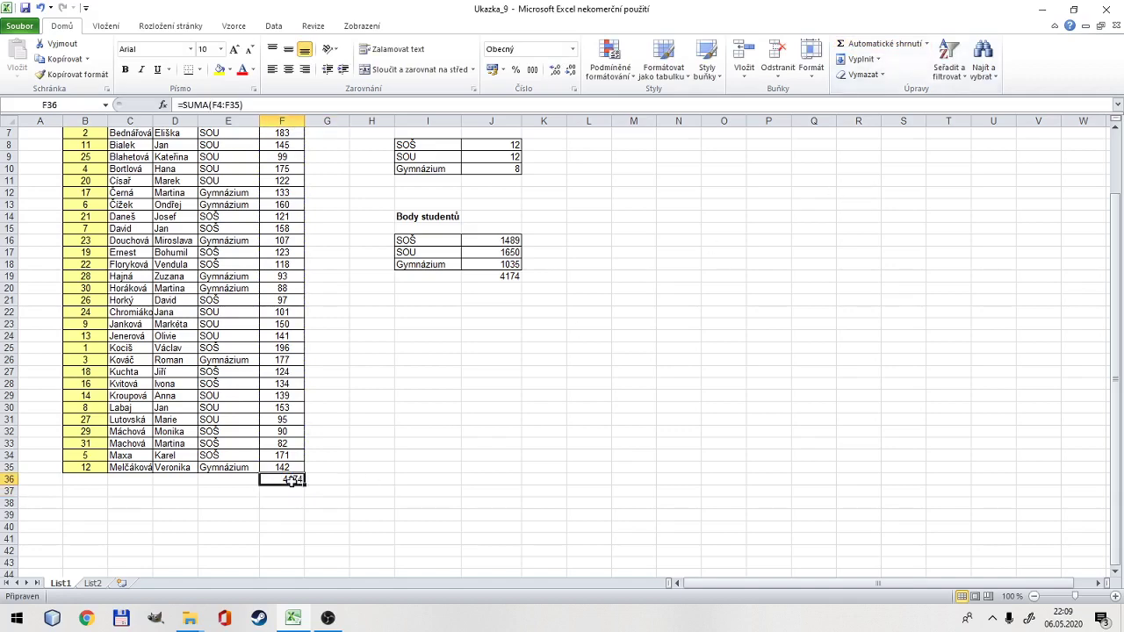
{"action": "key", "text": "Delete"}
{"action": "left_click", "coordinate": [509, 277]}
{"action": "key", "text": "Delete"}
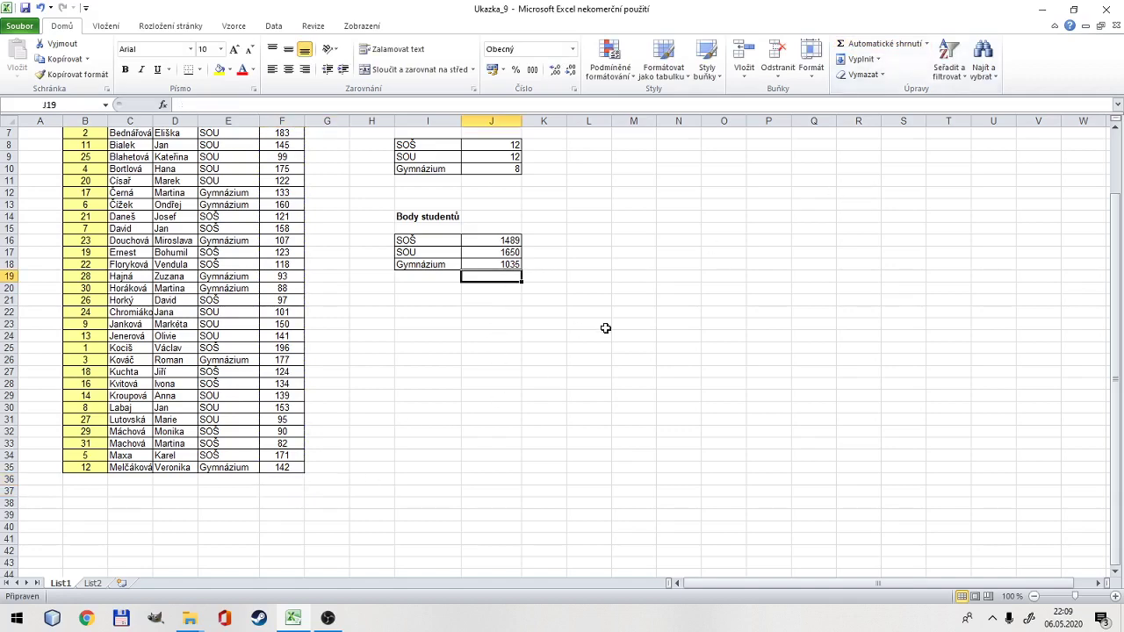
{"action": "left_click", "coordinate": [606, 328]}
{"action": "scroll", "coordinate": [606, 327], "scroll_direction": "up", "scroll_amount": 2}
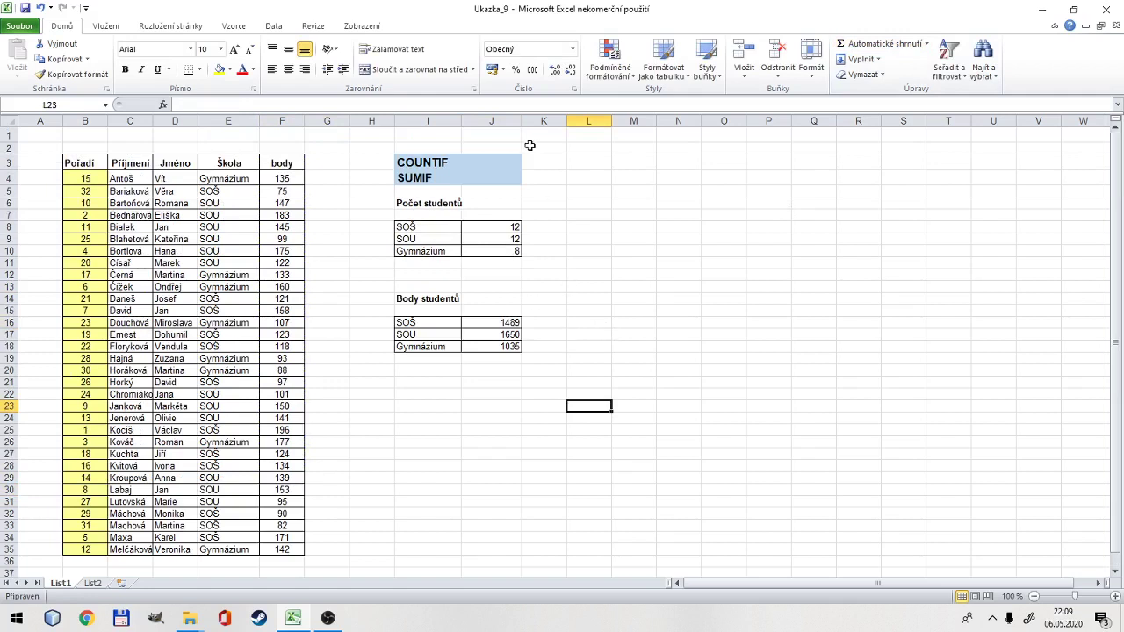
{"action": "left_click", "coordinate": [607, 186]}
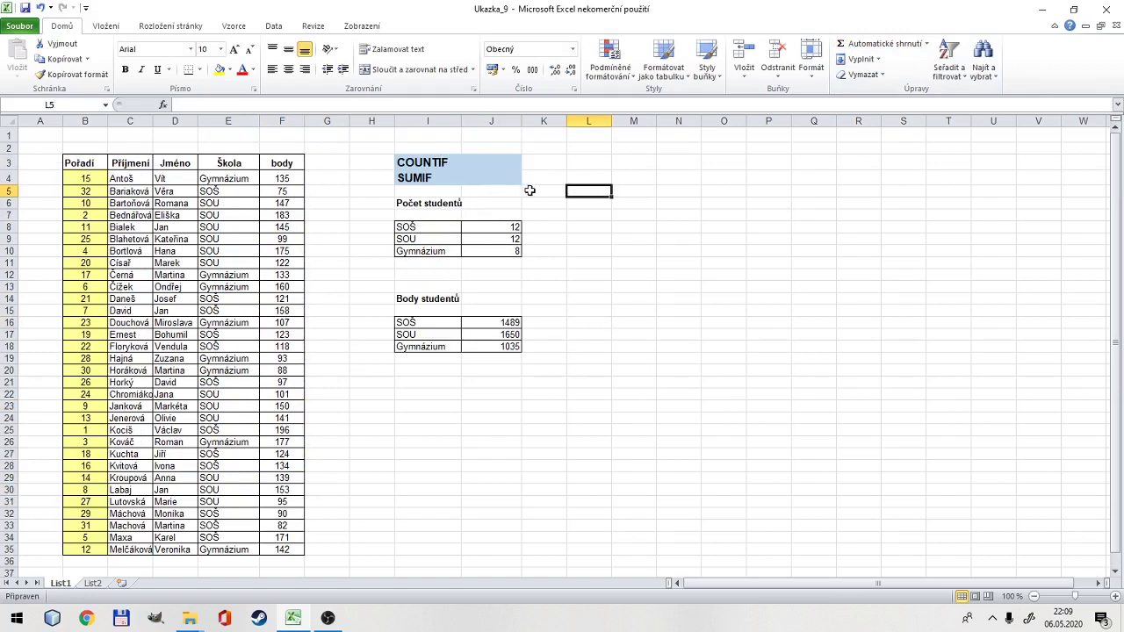
{"action": "left_click", "coordinate": [94, 583]}
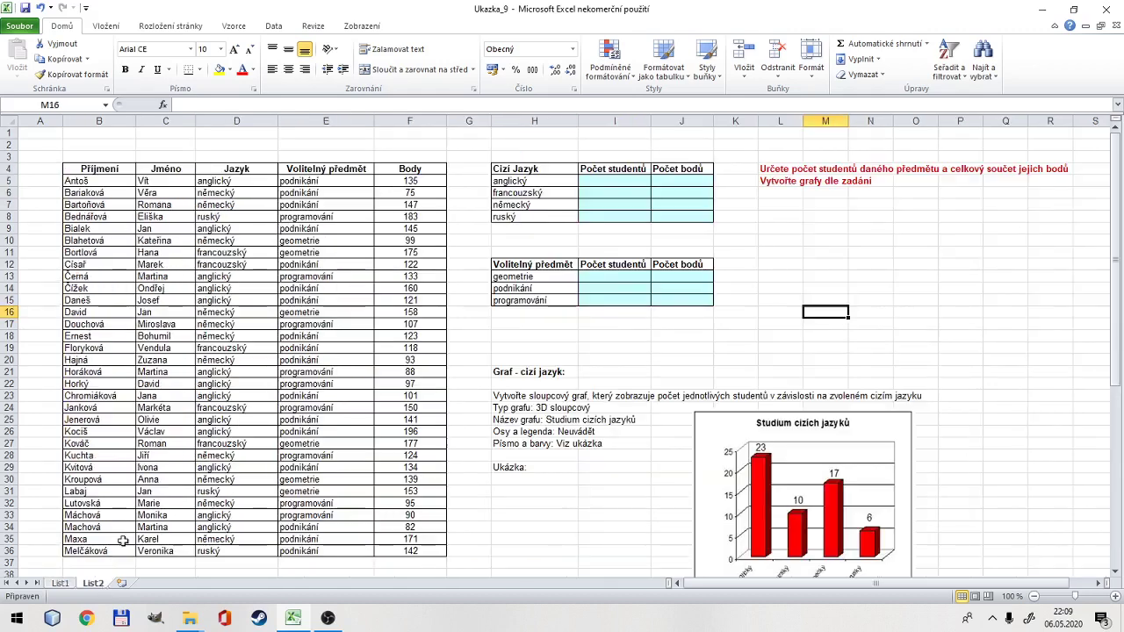
{"action": "left_click", "coordinate": [815, 231]}
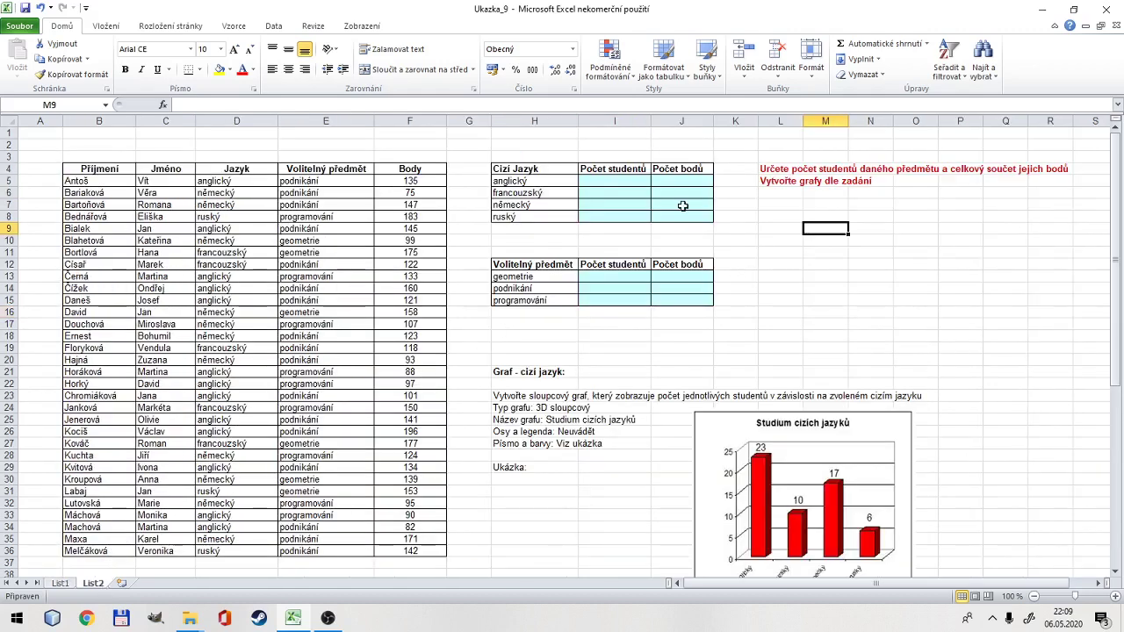
{"action": "left_click", "coordinate": [597, 180]}
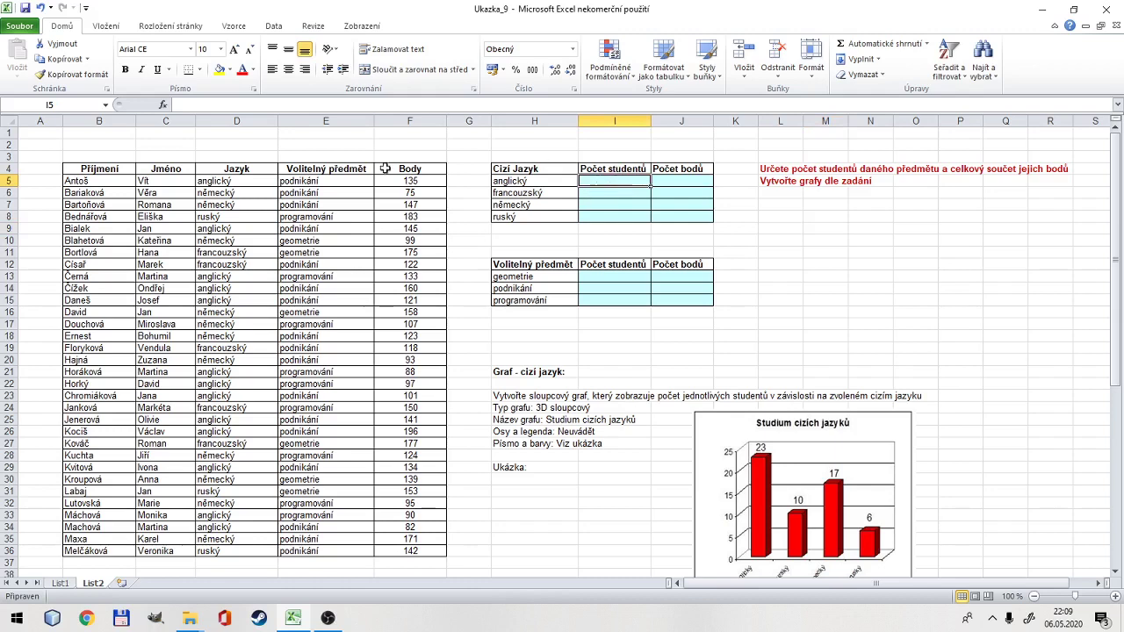
{"action": "left_click", "coordinate": [679, 181]}
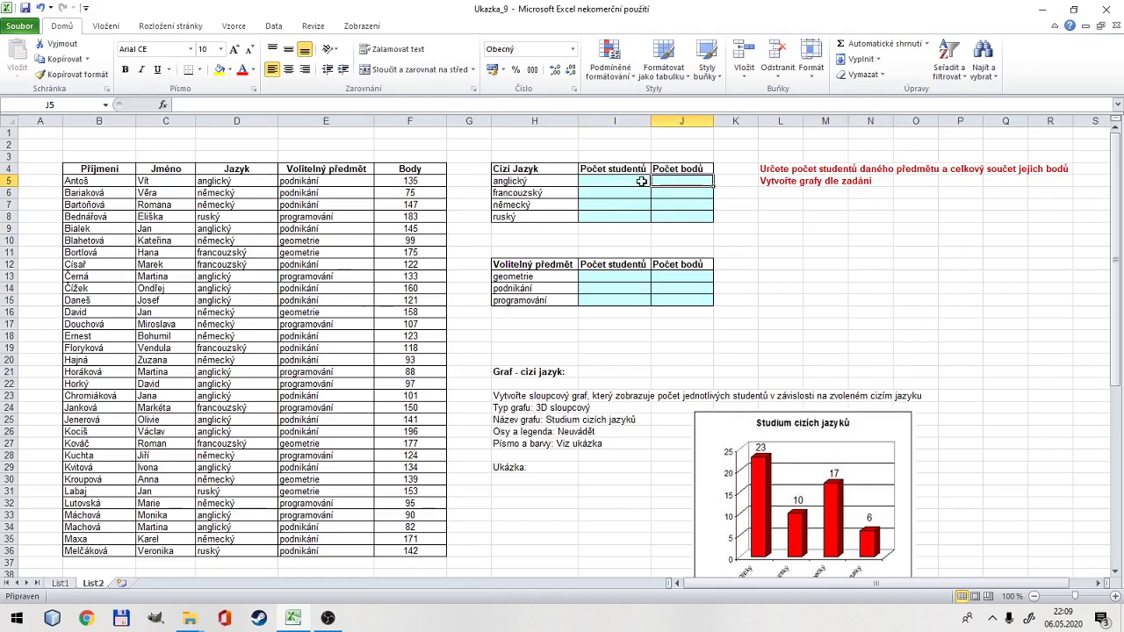
{"action": "left_click", "coordinate": [641, 181]}
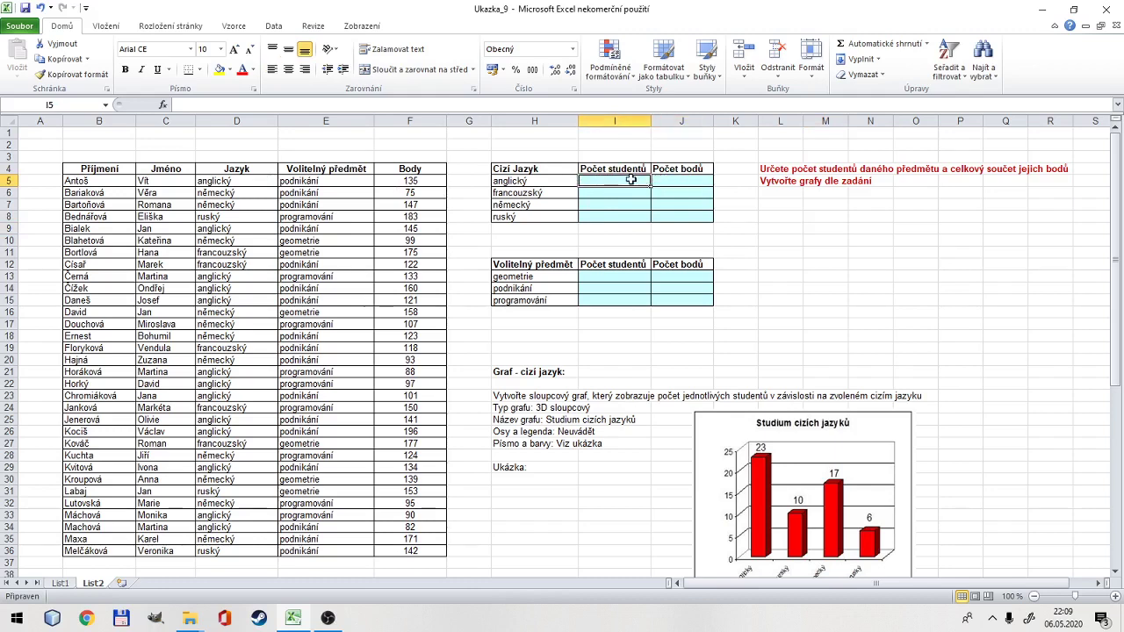
{"action": "left_click", "coordinate": [684, 181]}
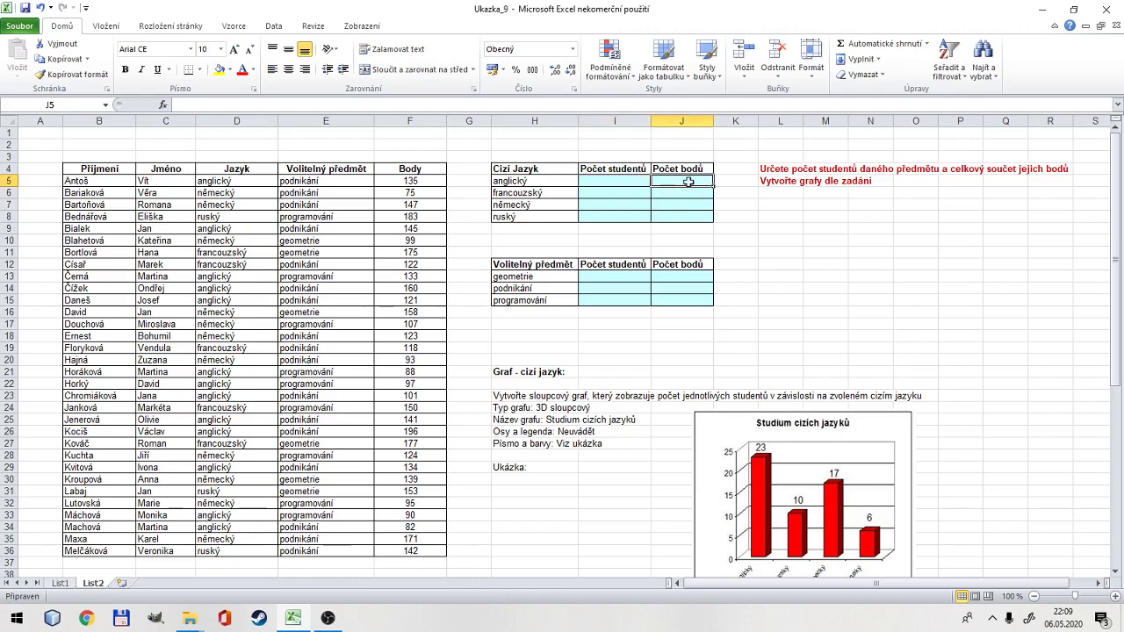
{"action": "left_click", "coordinate": [610, 189]}
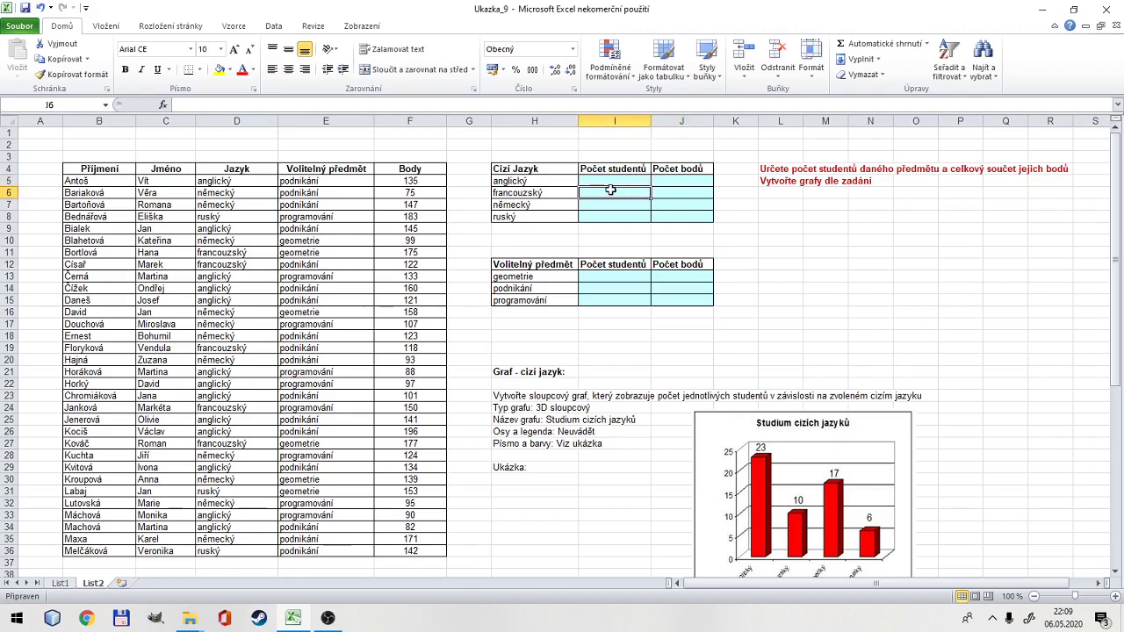
{"action": "left_click", "coordinate": [660, 192]}
{"action": "left_click", "coordinate": [590, 207]}
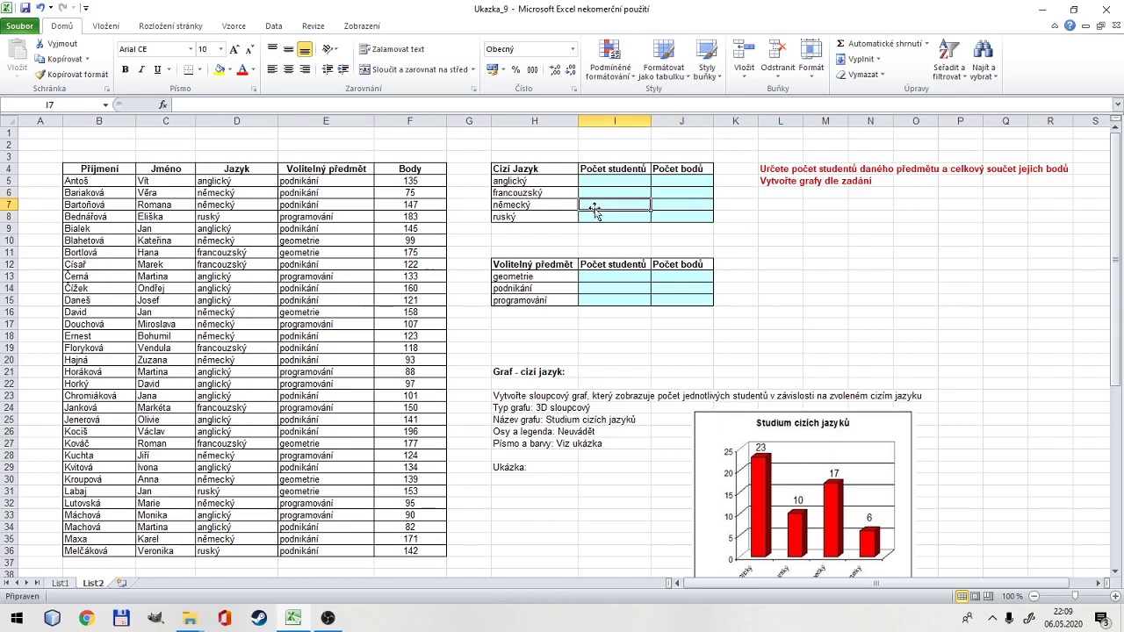
{"action": "left_click", "coordinate": [680, 206]}
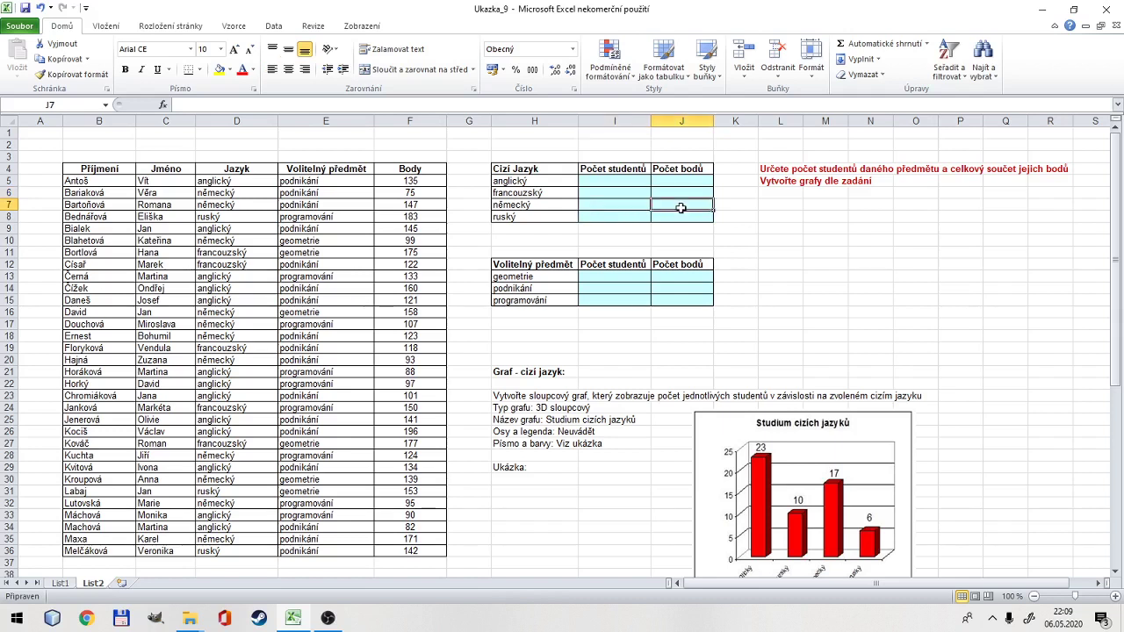
{"action": "left_click", "coordinate": [631, 217]}
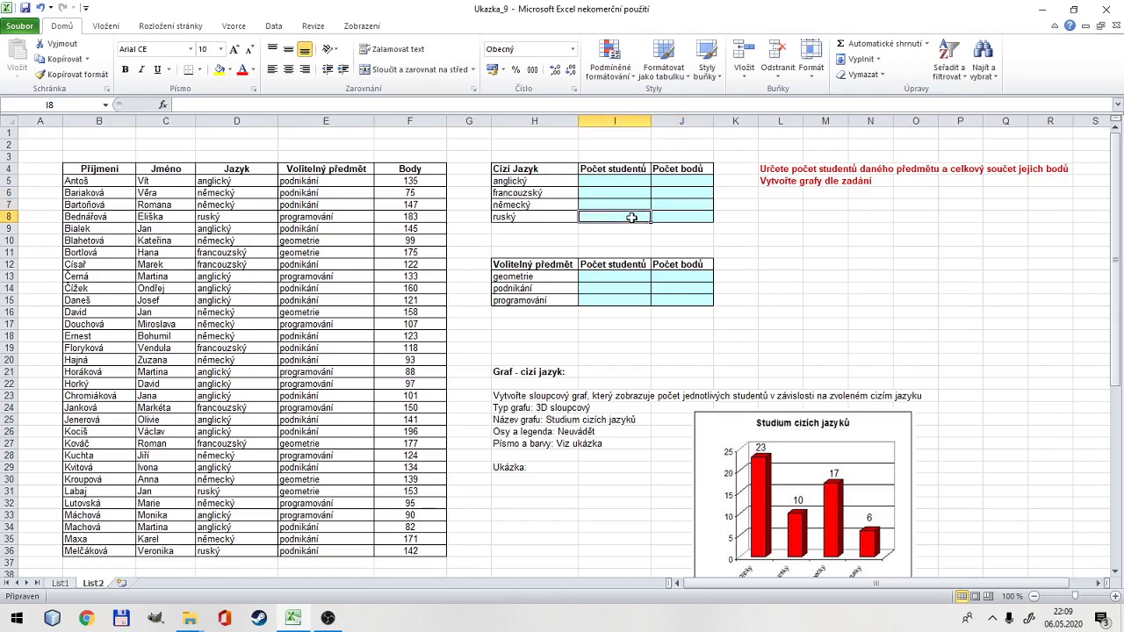
{"action": "left_click", "coordinate": [697, 221]}
{"action": "scroll", "coordinate": [689, 241], "scroll_direction": "down", "scroll_amount": 1}
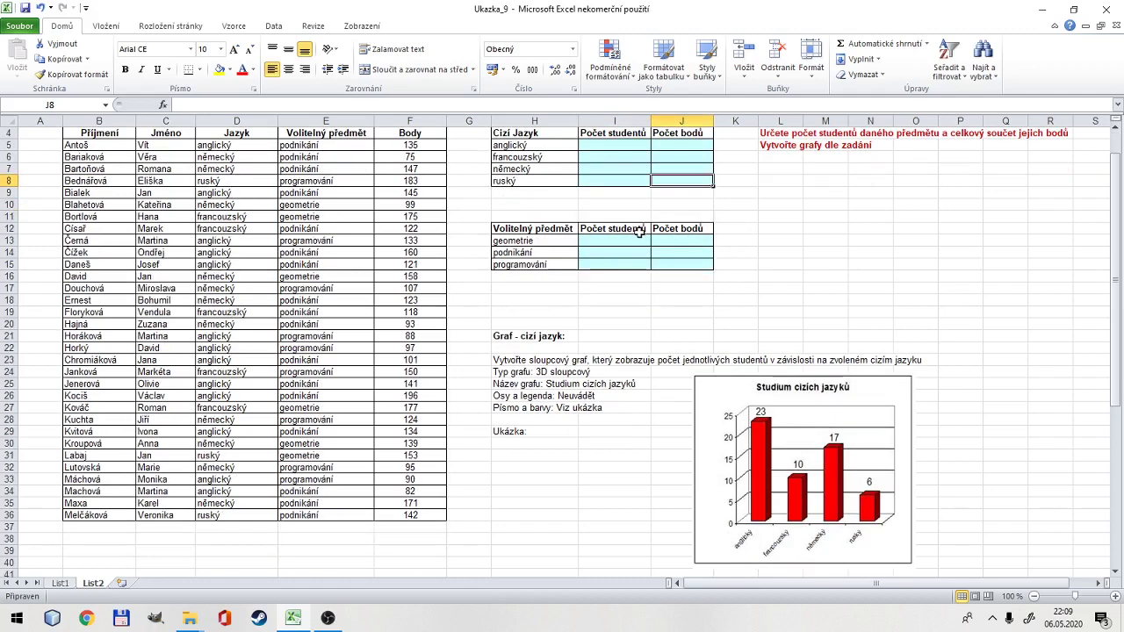
{"action": "left_click", "coordinate": [638, 239]}
{"action": "scroll", "coordinate": [639, 235], "scroll_direction": "up", "scroll_amount": 1}
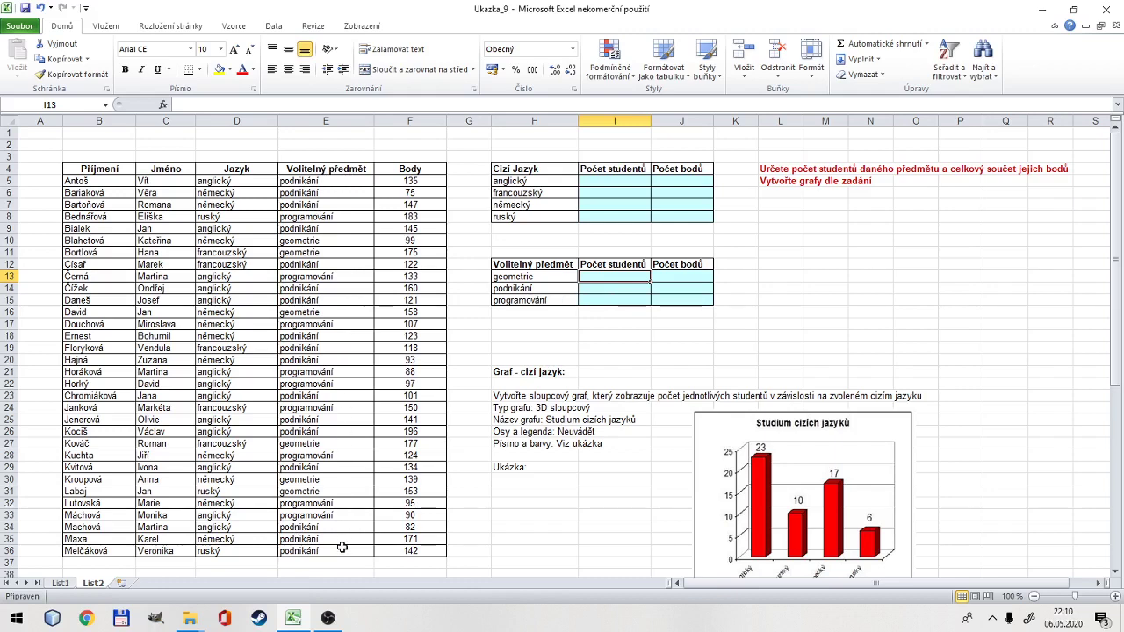
{"action": "left_click", "coordinate": [805, 232]}
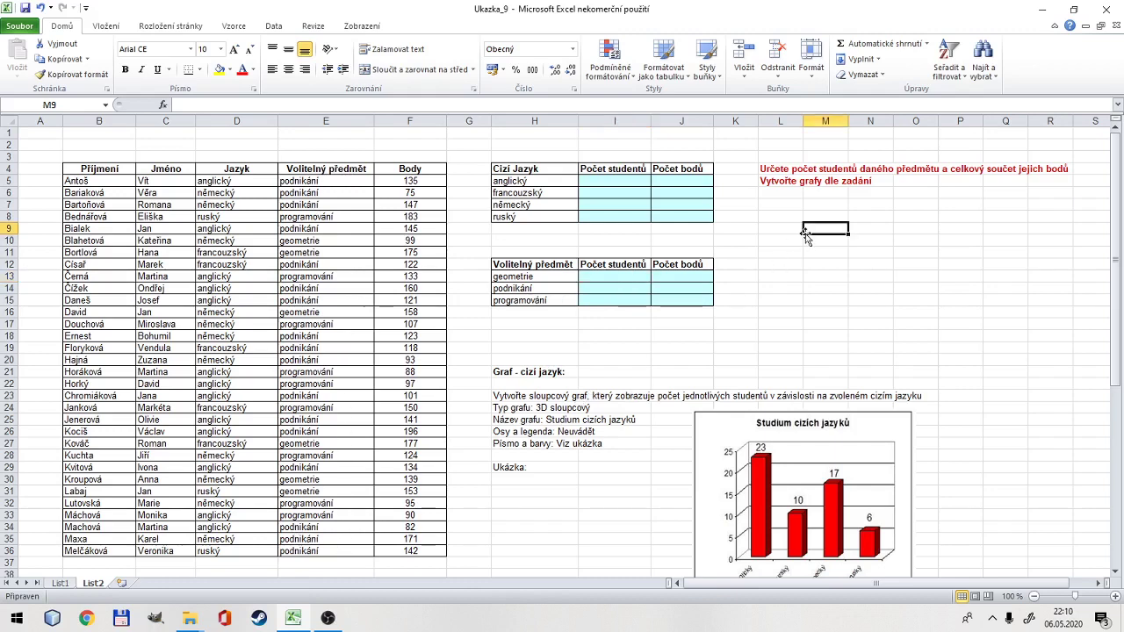
{"action": "scroll", "coordinate": [797, 243], "scroll_direction": "down", "scroll_amount": 1}
{"action": "scroll", "coordinate": [794, 244], "scroll_direction": "down", "scroll_amount": 2}
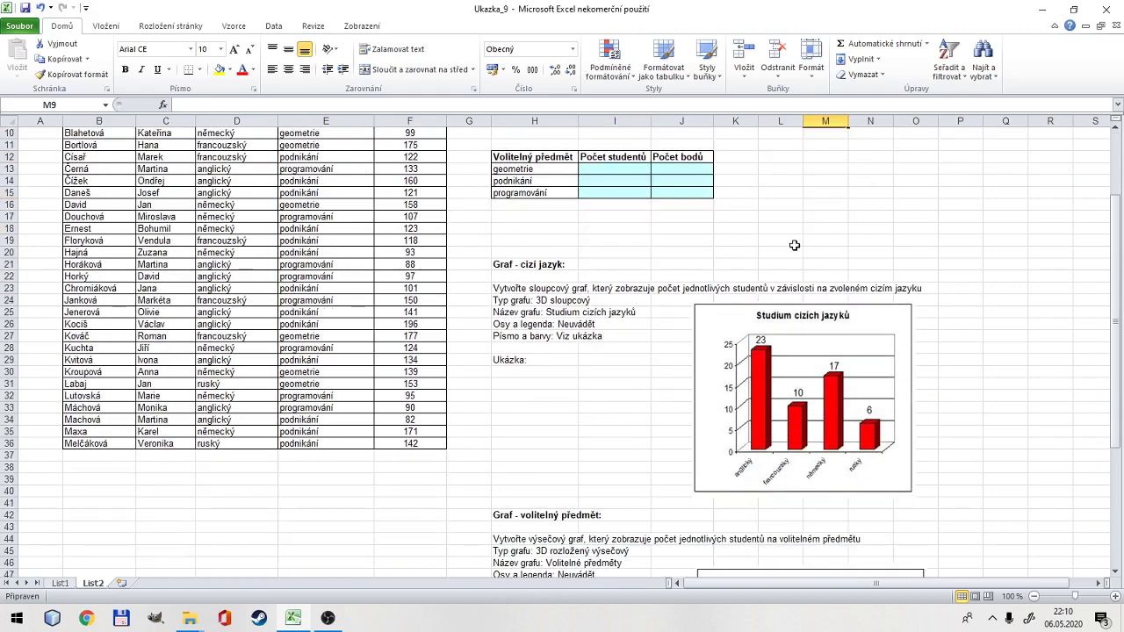
{"action": "scroll", "coordinate": [794, 245], "scroll_direction": "down", "scroll_amount": 2}
{"action": "scroll", "coordinate": [794, 246], "scroll_direction": "up", "scroll_amount": 5}
{"action": "scroll", "coordinate": [794, 247], "scroll_direction": "down", "scroll_amount": 3}
{"action": "scroll", "coordinate": [793, 247], "scroll_direction": "down", "scroll_amount": 3}
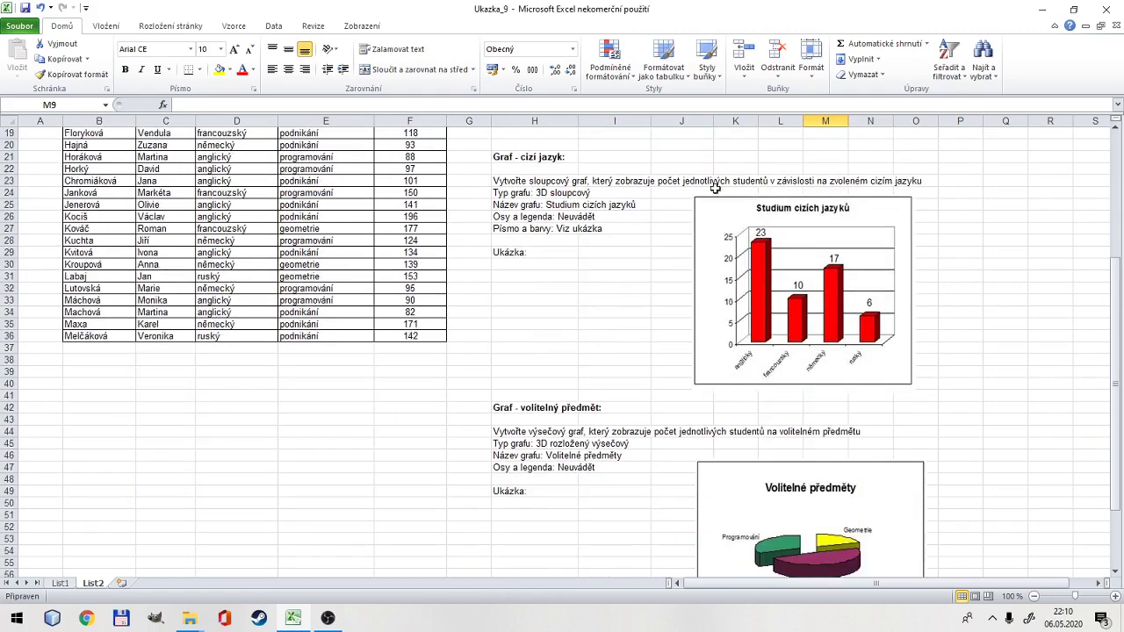
{"action": "scroll", "coordinate": [766, 244], "scroll_direction": "up", "scroll_amount": 2}
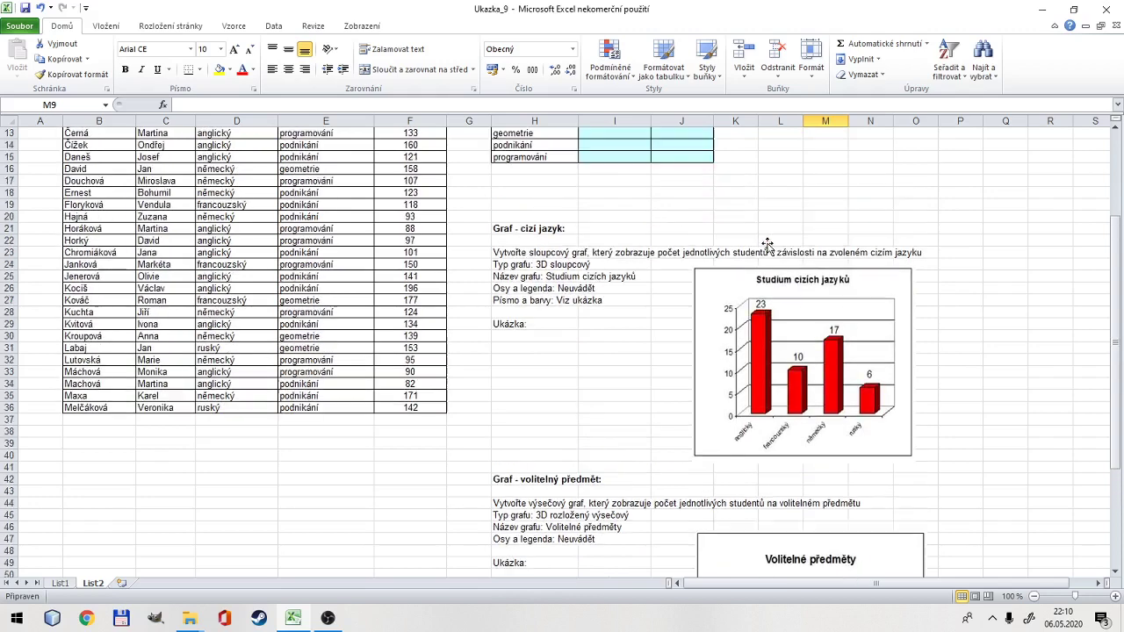
{"action": "scroll", "coordinate": [766, 244], "scroll_direction": "up", "scroll_amount": 3}
{"action": "scroll", "coordinate": [625, 203], "scroll_direction": "up", "scroll_amount": 1}
{"action": "scroll", "coordinate": [666, 232], "scroll_direction": "down", "scroll_amount": 1}
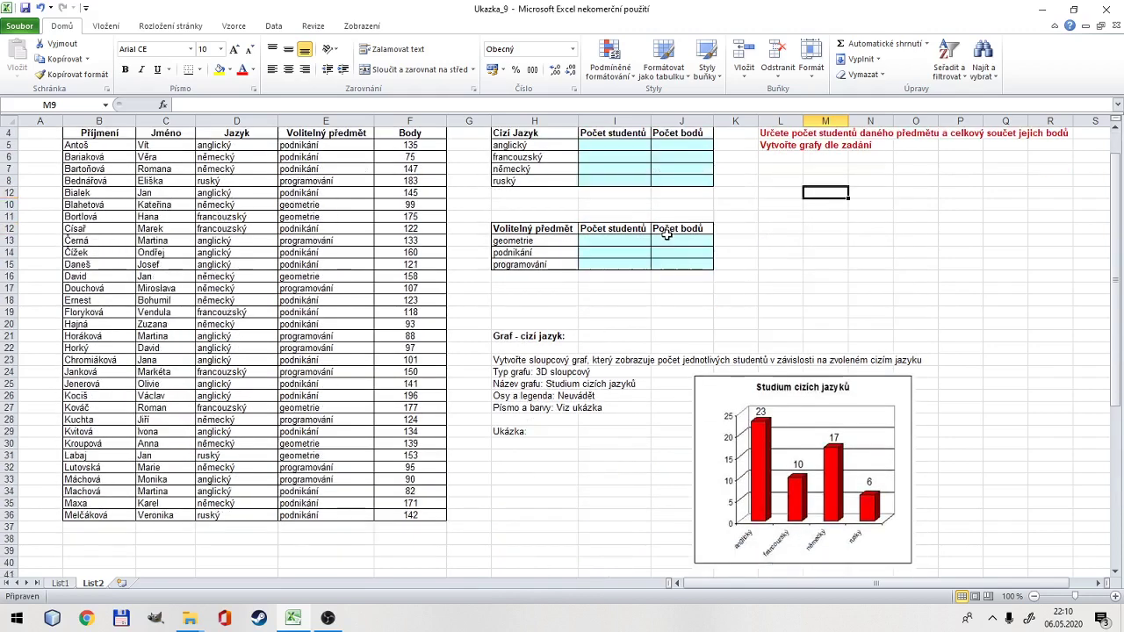
{"action": "scroll", "coordinate": [666, 233], "scroll_direction": "down", "scroll_amount": 1}
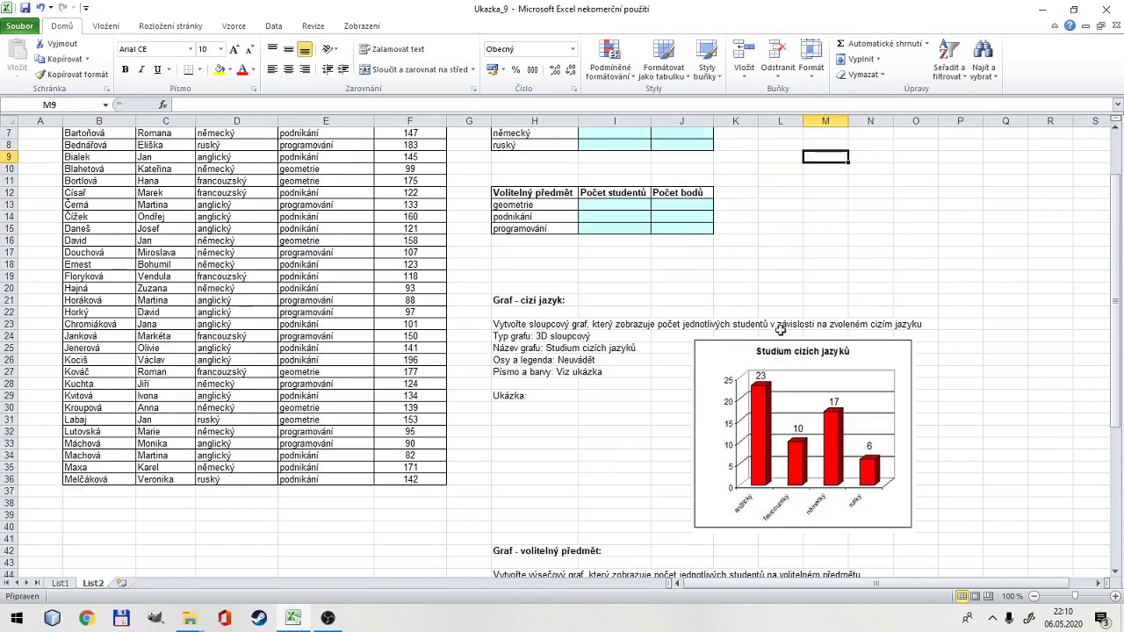
{"action": "scroll", "coordinate": [779, 329], "scroll_direction": "down", "scroll_amount": 2}
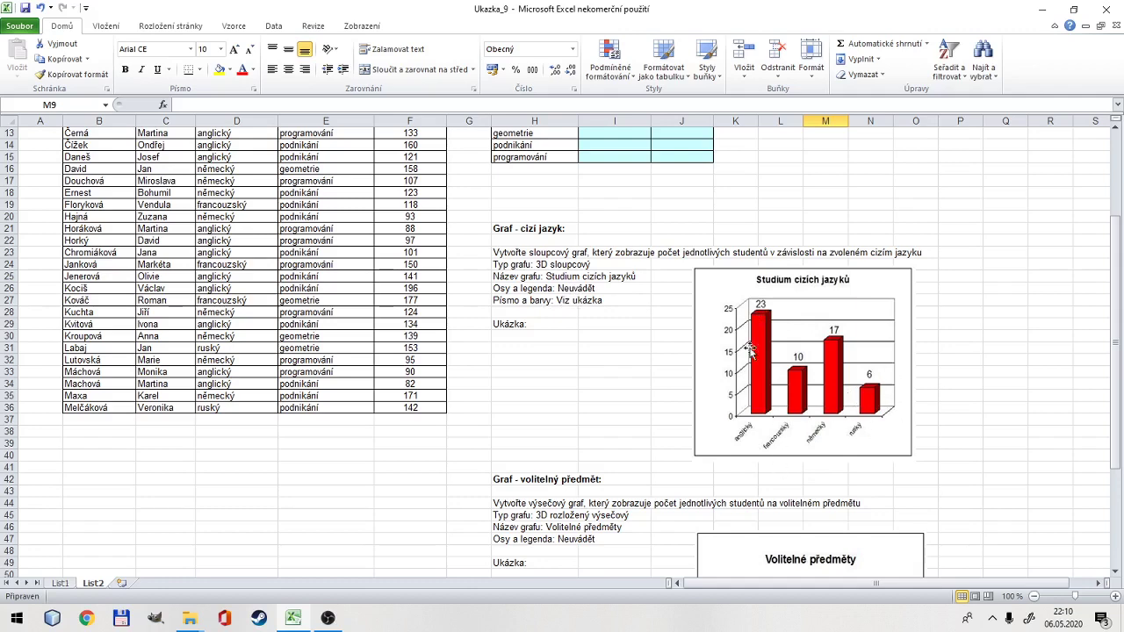
{"action": "scroll", "coordinate": [899, 365], "scroll_direction": "down", "scroll_amount": 3}
{"action": "scroll", "coordinate": [901, 368], "scroll_direction": "down", "scroll_amount": 4}
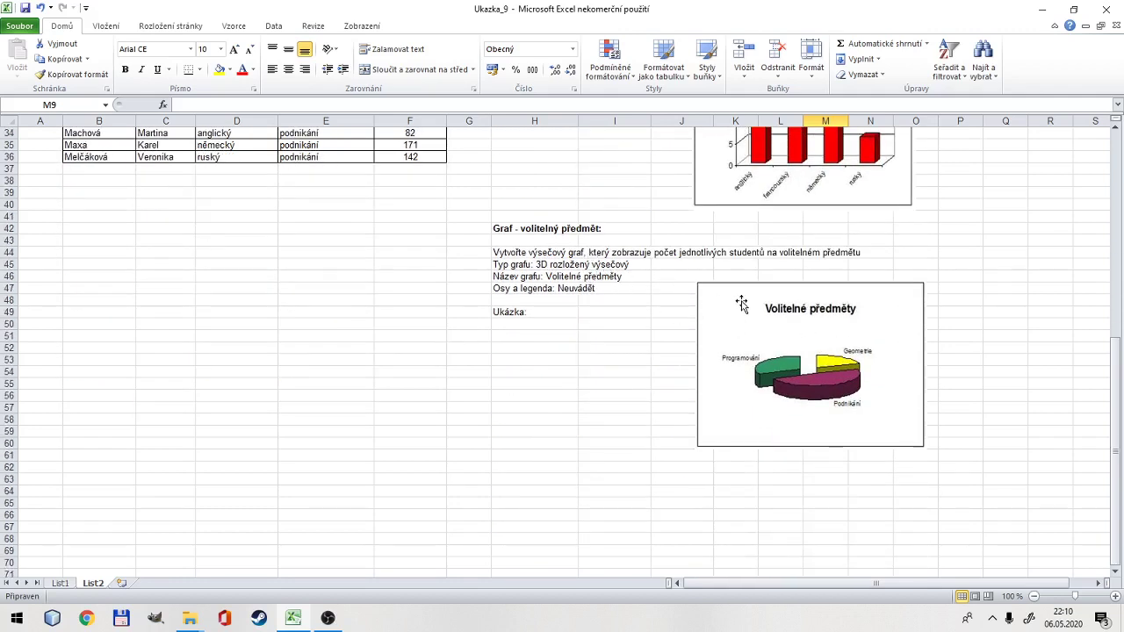
{"action": "scroll", "coordinate": [741, 303], "scroll_direction": "up", "scroll_amount": 6}
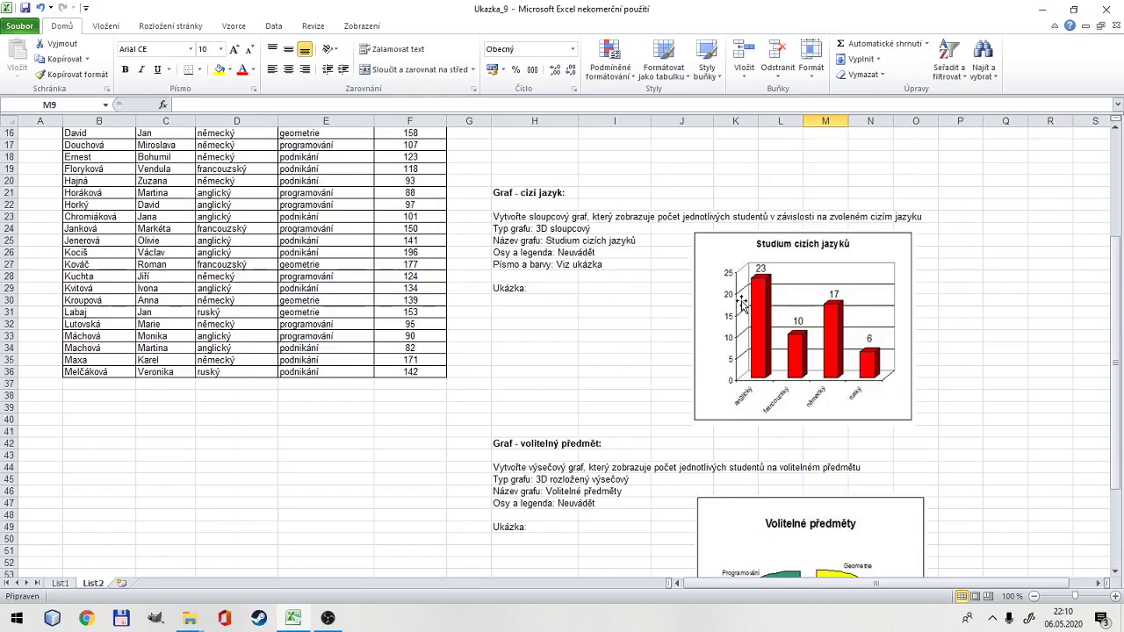
{"action": "scroll", "coordinate": [741, 303], "scroll_direction": "up", "scroll_amount": 3}
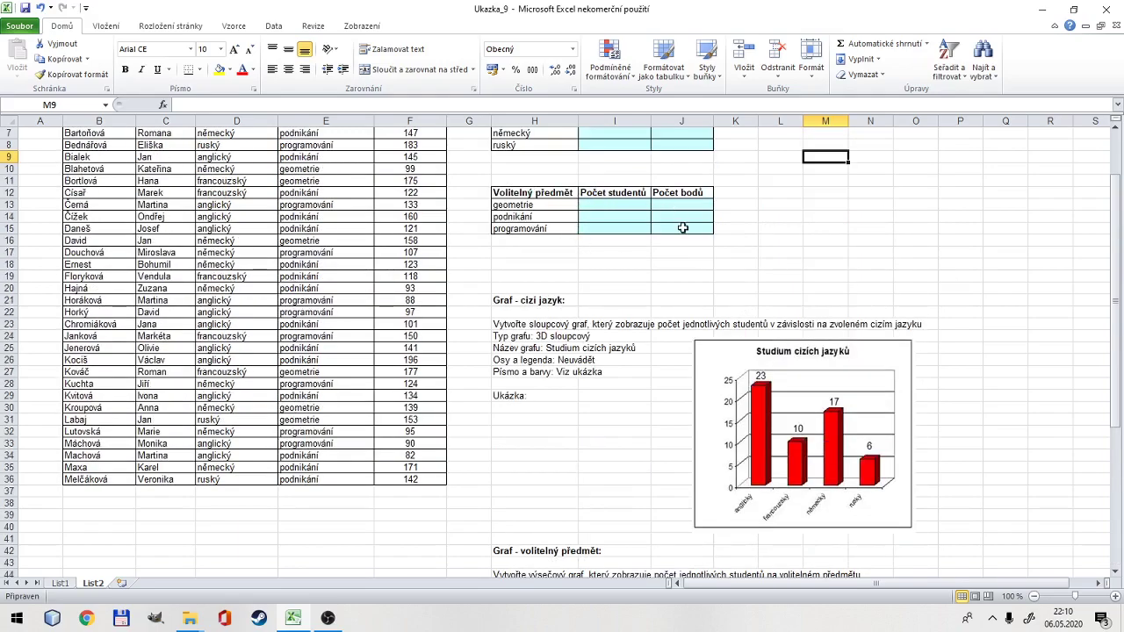
{"action": "scroll", "coordinate": [681, 227], "scroll_direction": "down", "scroll_amount": 2}
{"action": "scroll", "coordinate": [679, 227], "scroll_direction": "down", "scroll_amount": 7}
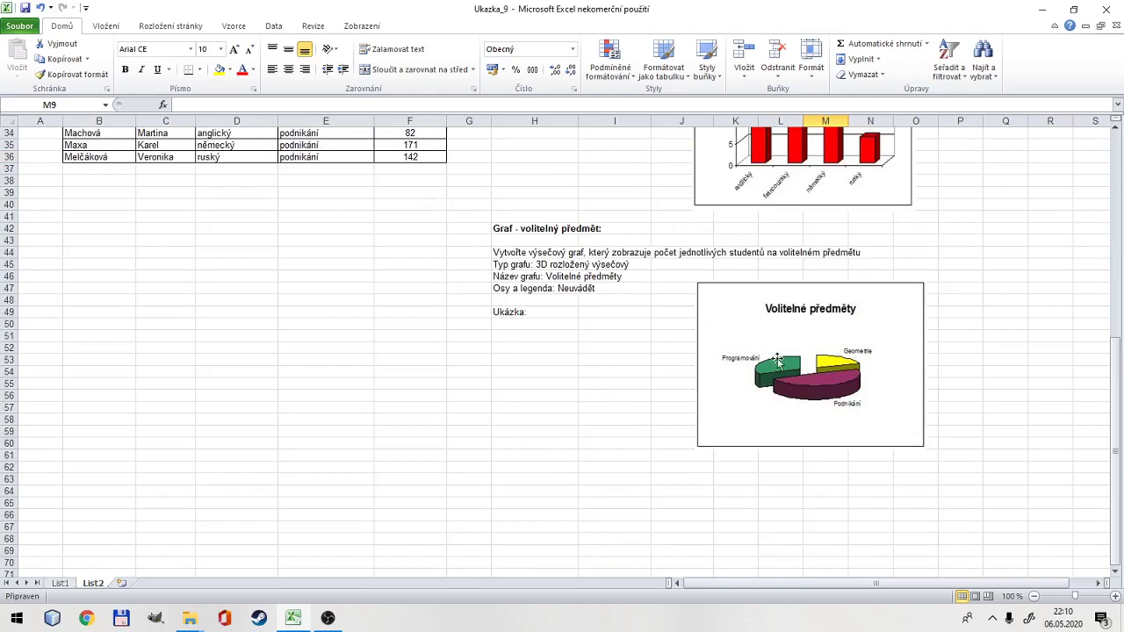
{"action": "scroll", "coordinate": [867, 336], "scroll_direction": "up", "scroll_amount": 2}
{"action": "scroll", "coordinate": [852, 332], "scroll_direction": "up", "scroll_amount": 2}
{"action": "scroll", "coordinate": [803, 320], "scroll_direction": "up", "scroll_amount": 2}
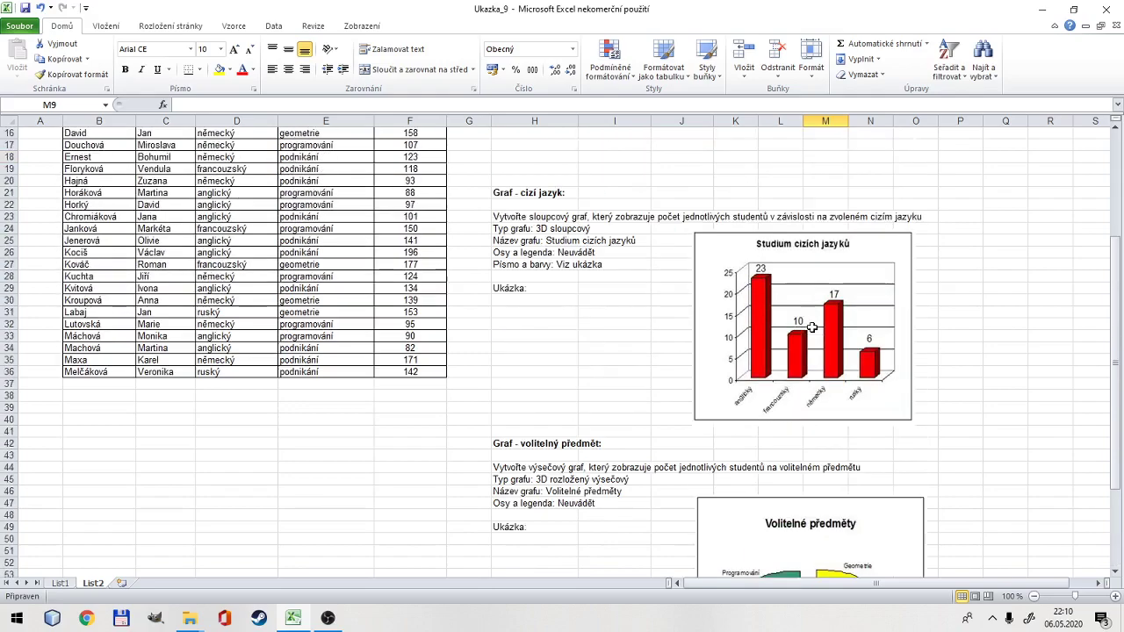
{"action": "scroll", "coordinate": [799, 356], "scroll_direction": "up", "scroll_amount": 2}
{"action": "scroll", "coordinate": [816, 369], "scroll_direction": "up", "scroll_amount": 2}
{"action": "scroll", "coordinate": [843, 386], "scroll_direction": "down", "scroll_amount": 1}
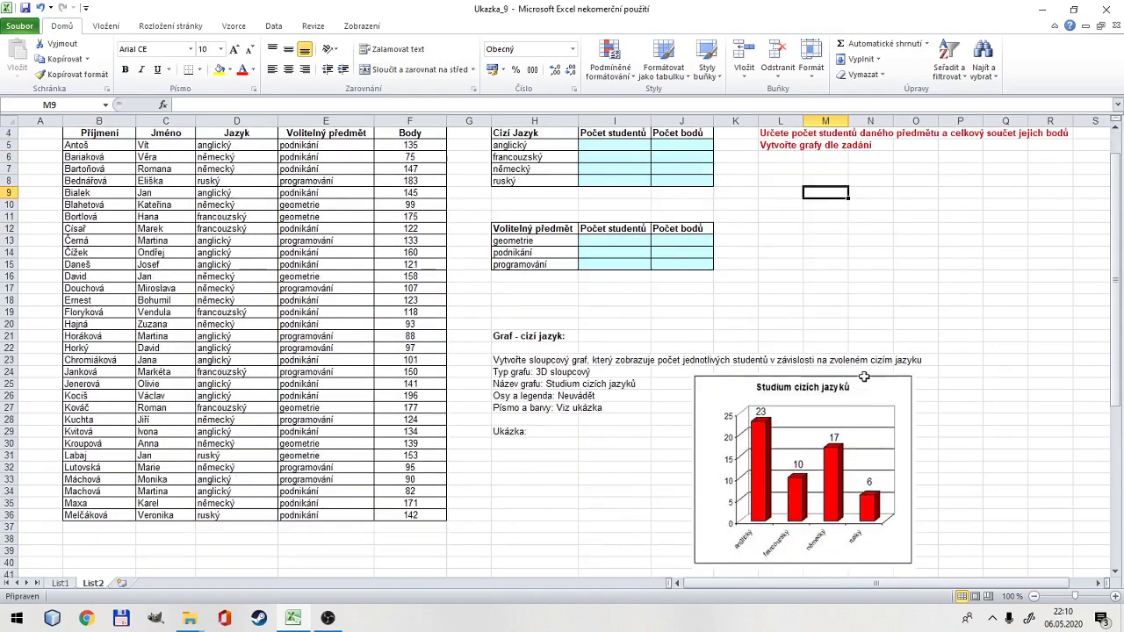
{"action": "scroll", "coordinate": [863, 408], "scroll_direction": "down", "scroll_amount": 3}
{"action": "scroll", "coordinate": [863, 407], "scroll_direction": "up", "scroll_amount": 4}
{"action": "scroll", "coordinate": [340, 304], "scroll_direction": "down", "scroll_amount": 3}
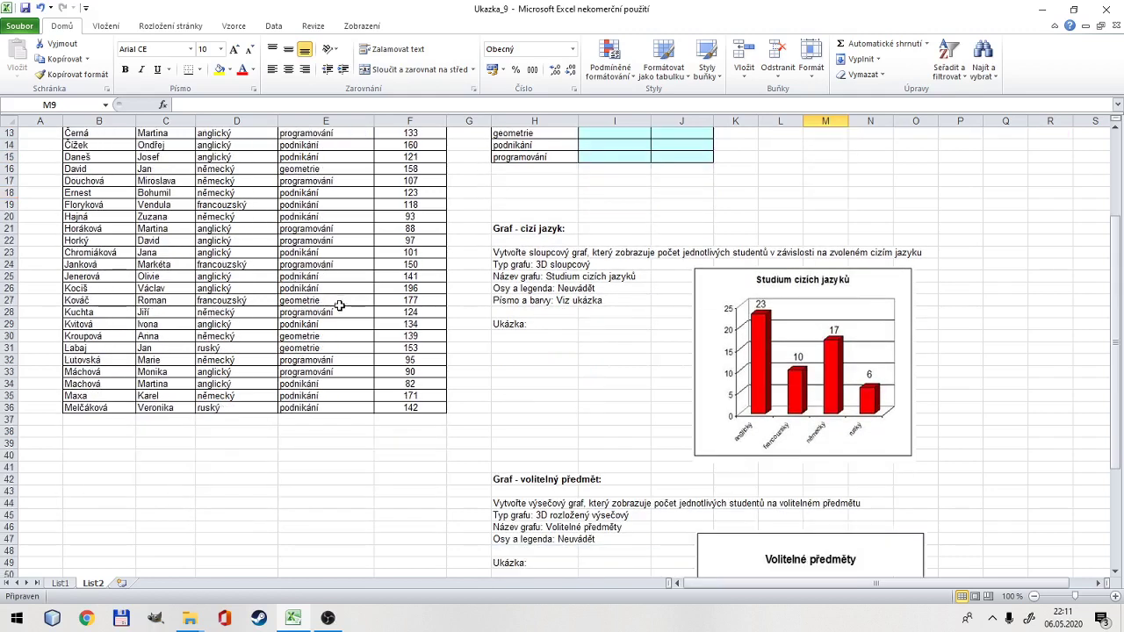